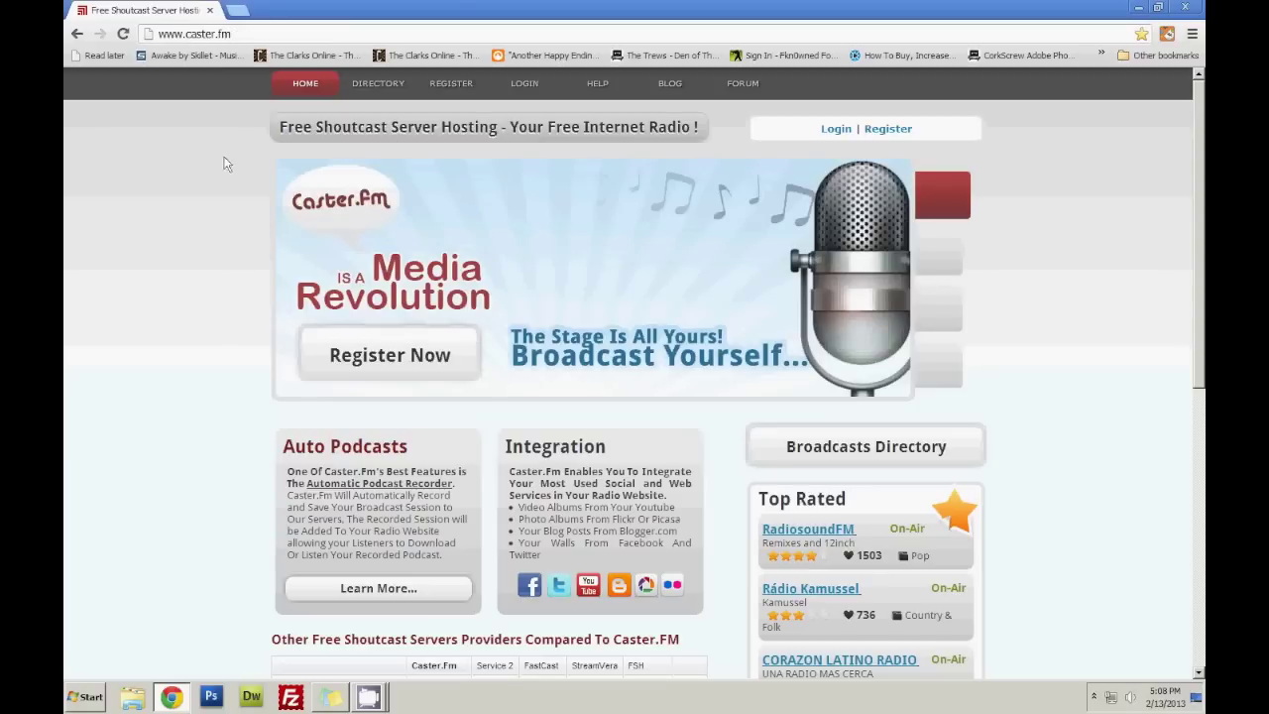
Open the Caster.fm account registration page from the Register link at the top right.
click(888, 129)
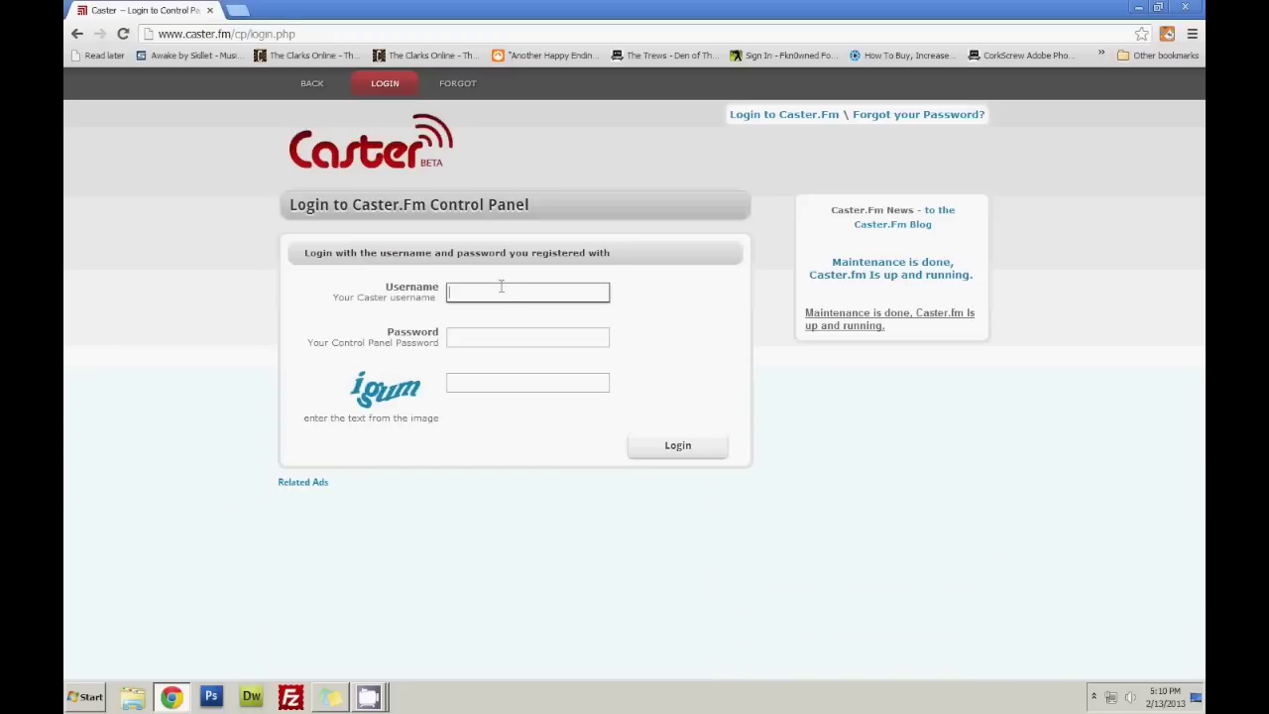
Fill in the account username and password on the Caster.fm control-panel login form.
text(stringtutor)
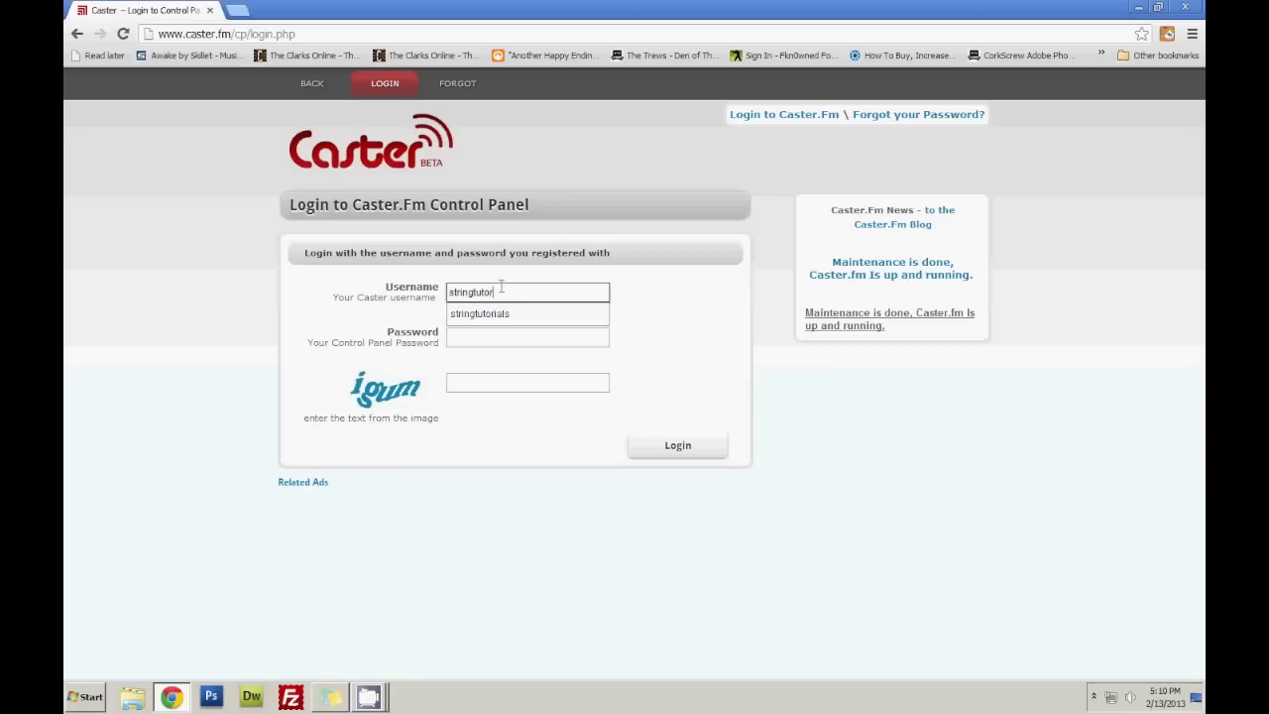
text(ials)
key(Tab)
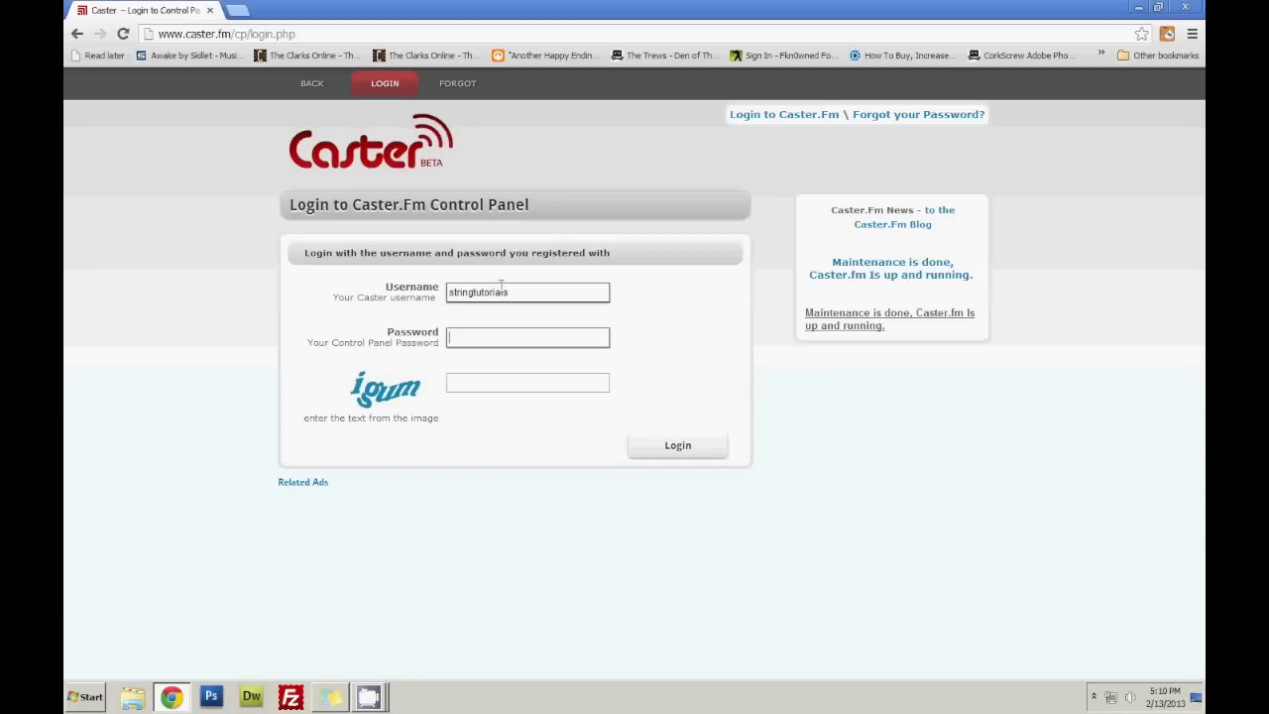
key(Tab)
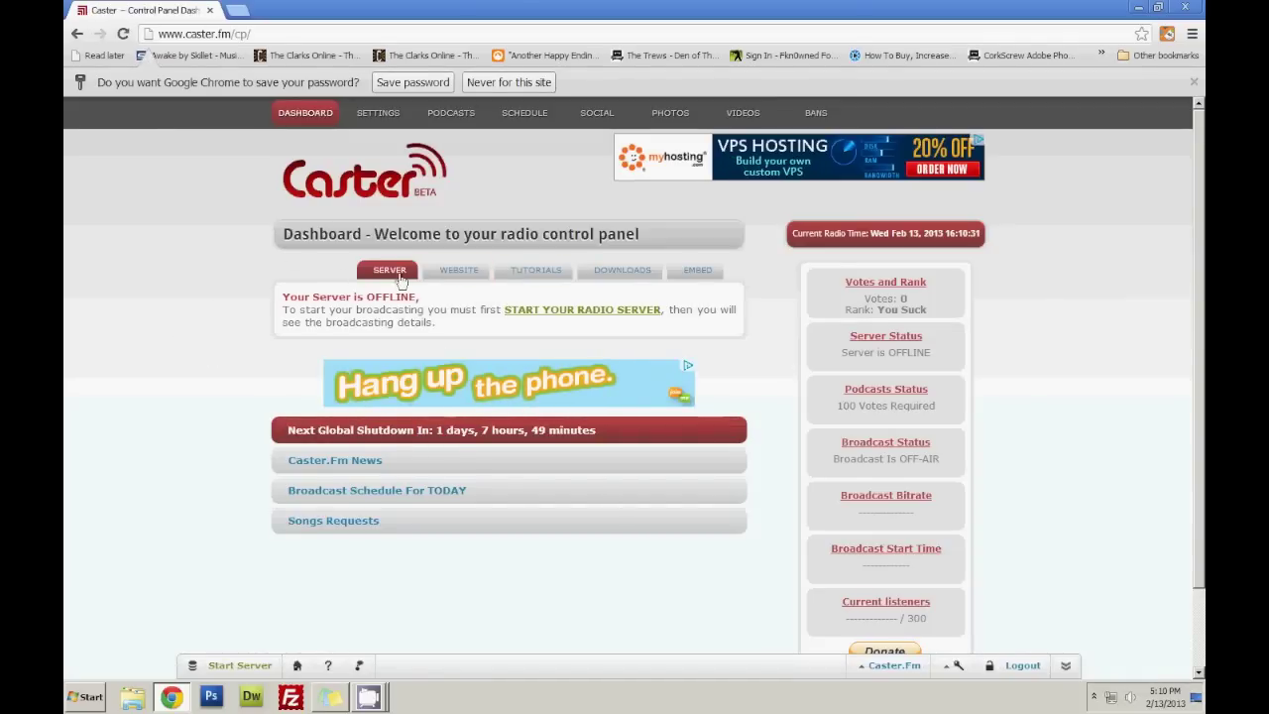
Start the Caster.fm radio server, entering the captcha to confirm.
drag(301, 303, 461, 318)
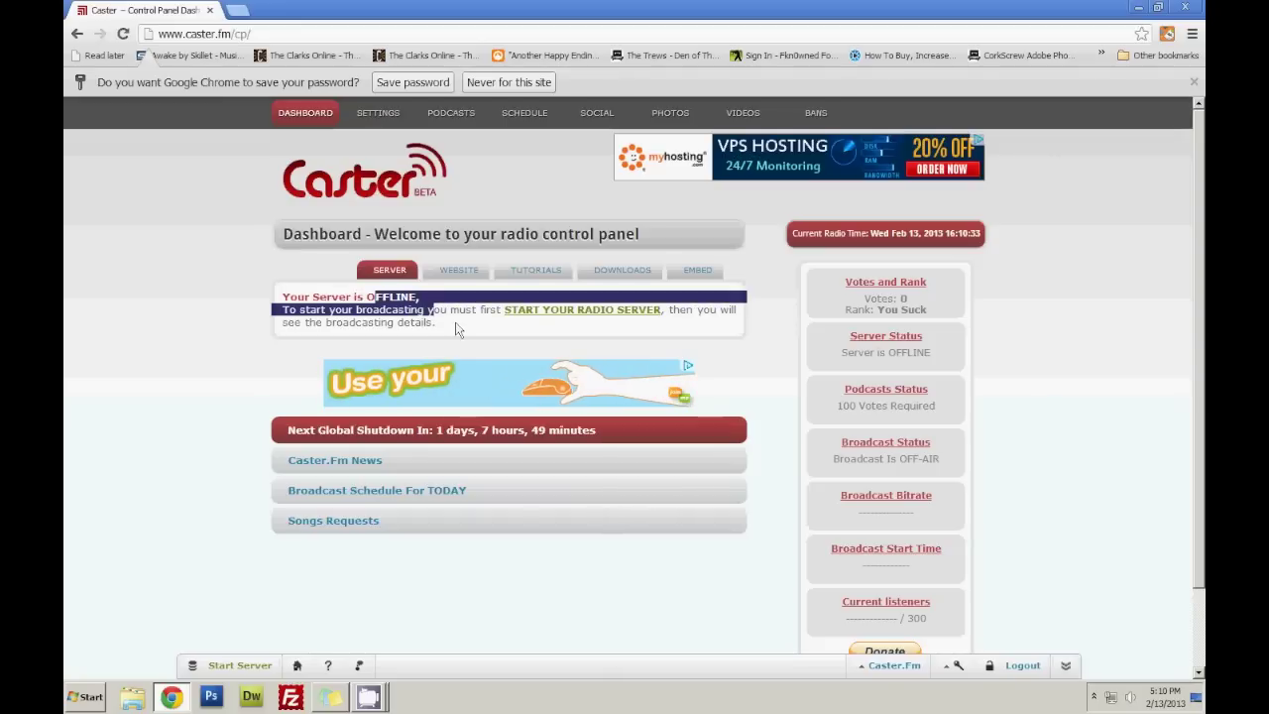
click(461, 326)
click(516, 315)
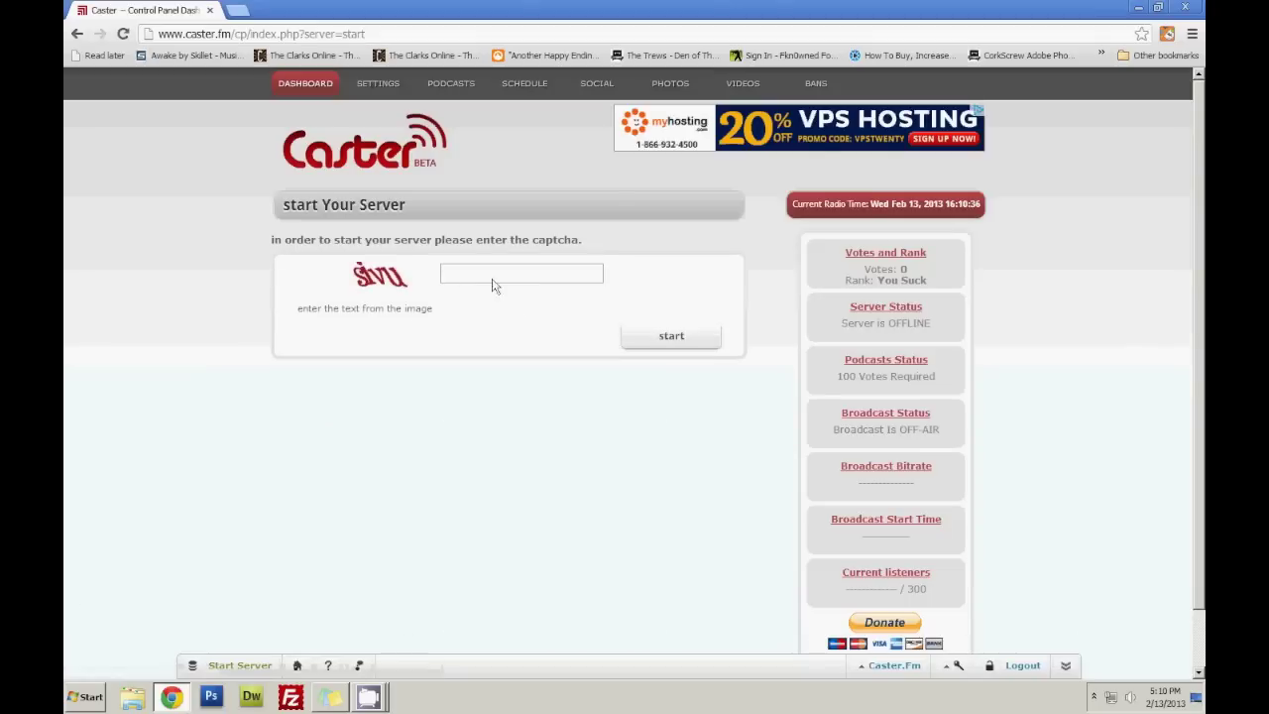
click(492, 277)
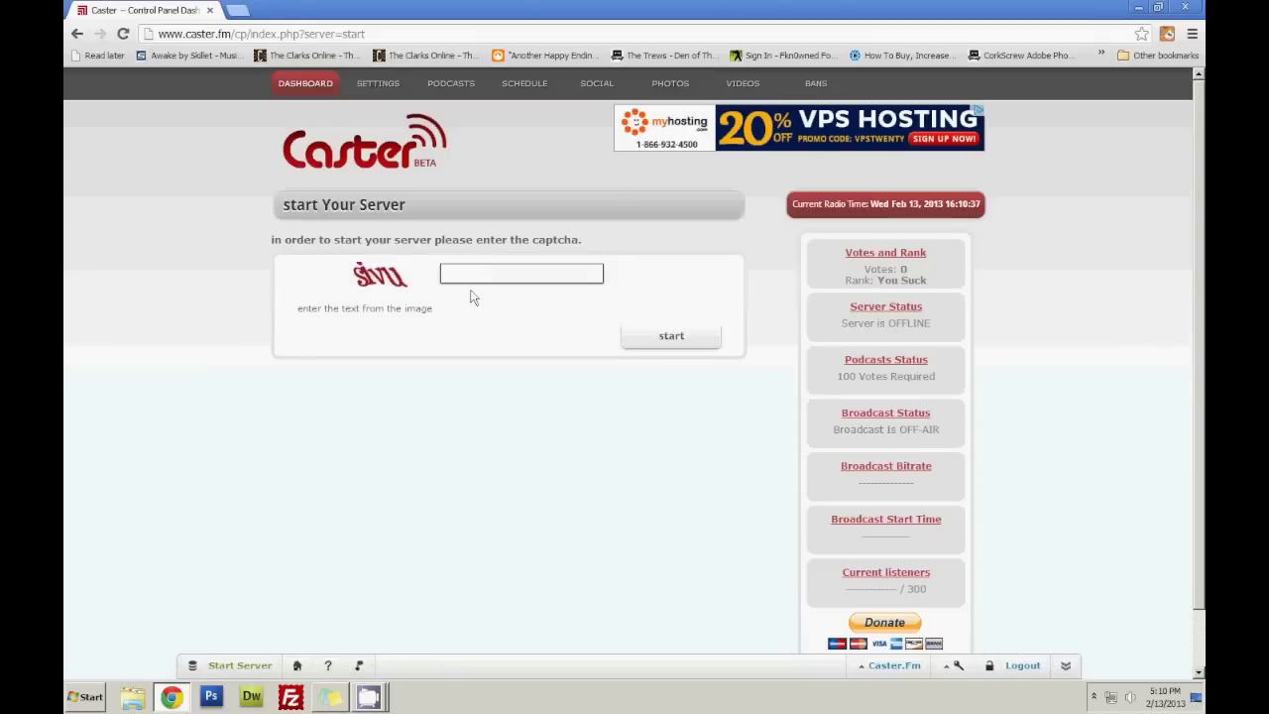
click(631, 336)
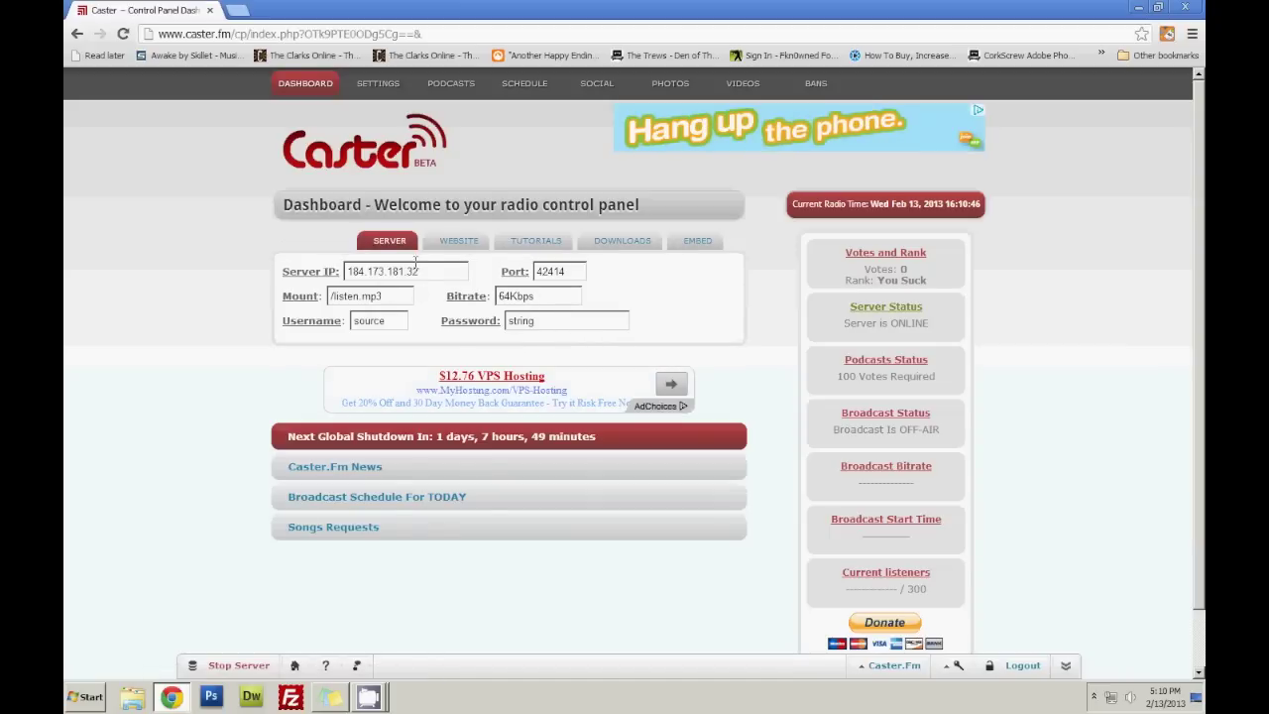
Review the issued server details and broadcast password, then bring up the downloads list.
double_click(522, 321)
click(526, 321)
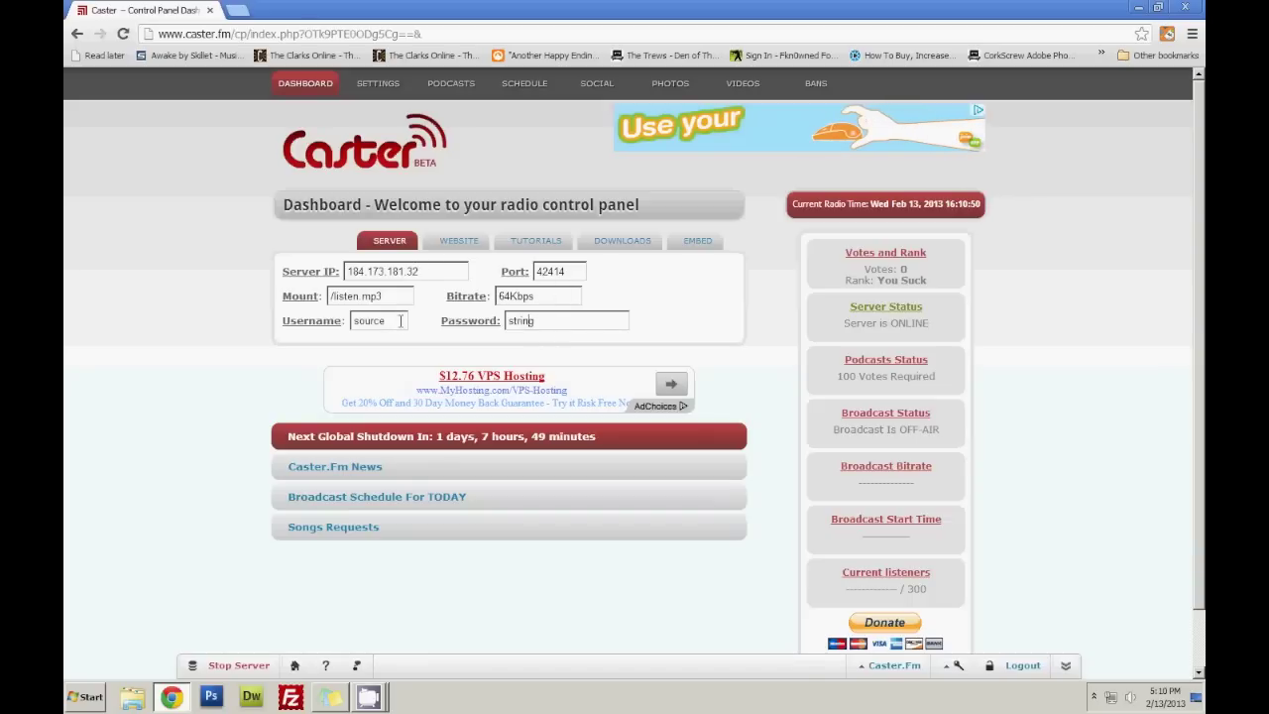
click(629, 242)
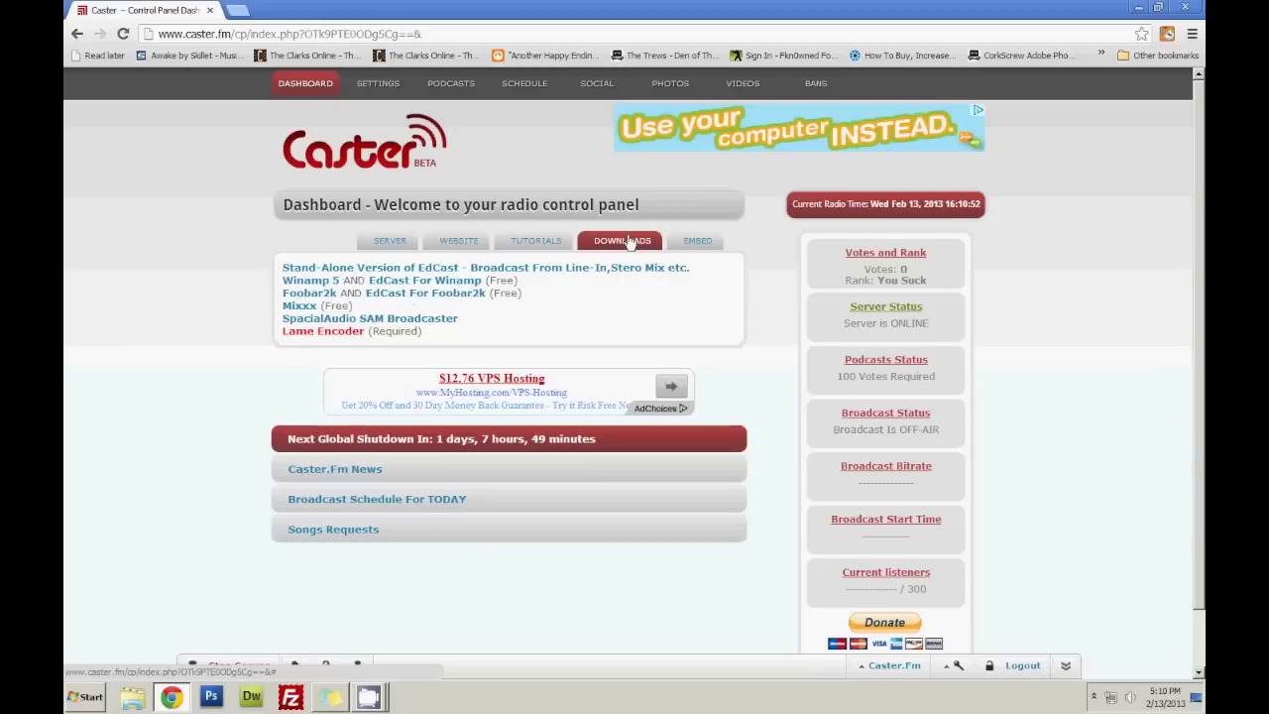
Download the Lame Encoder archive lame_enc.zip and go to the EdCast for Winamp downloads.
click(317, 337)
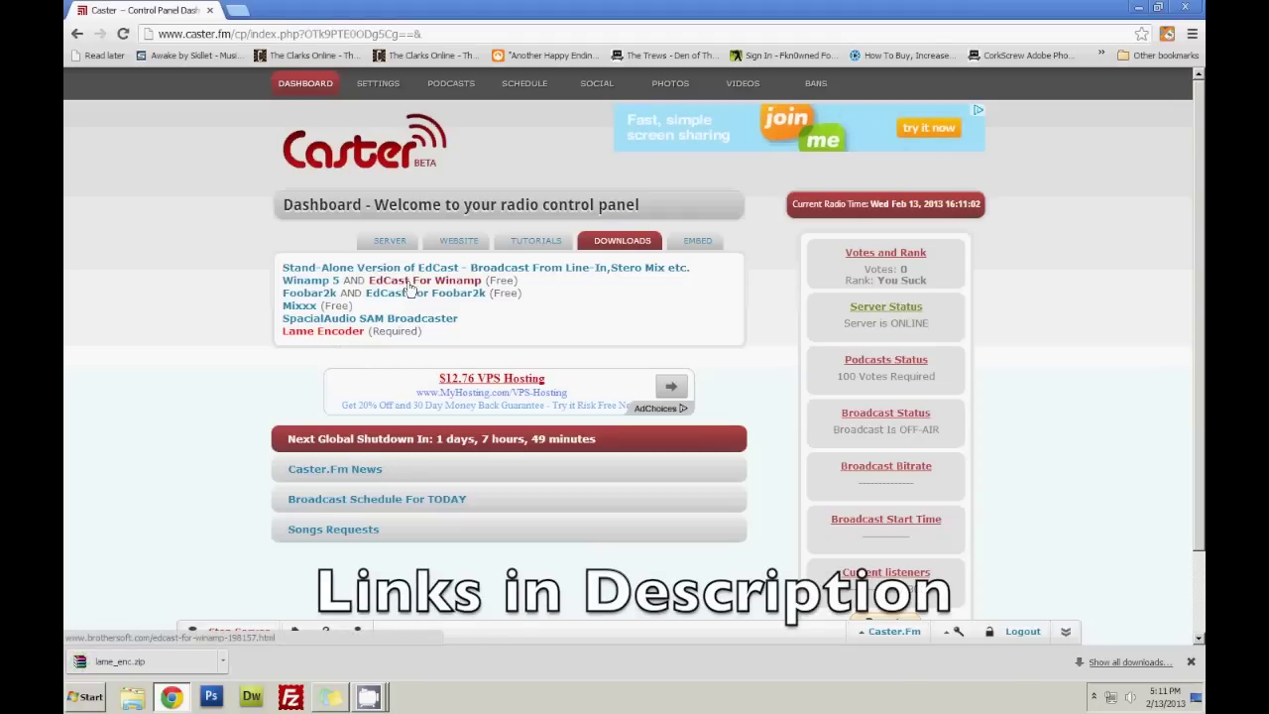
click(410, 282)
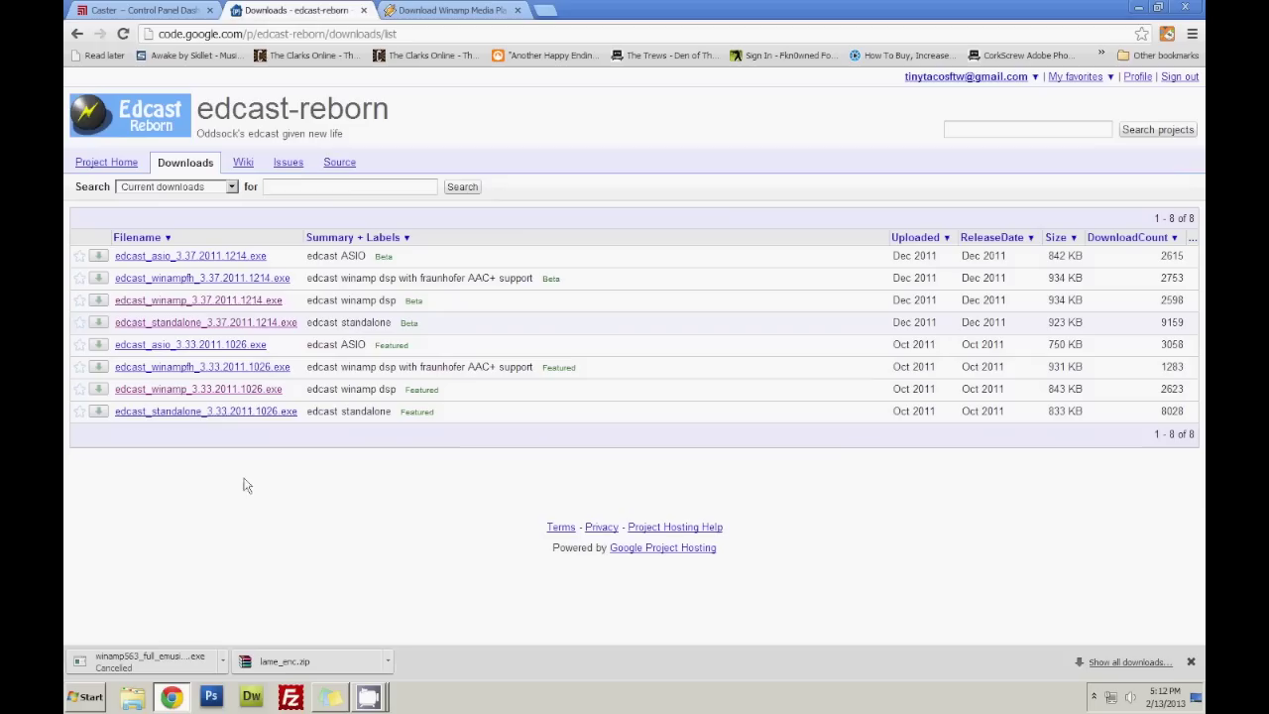
Open the Files For Tut folder and the Winamp folder on Local Disk (E:), selecting lame_enc.zip.
click(1138, 7)
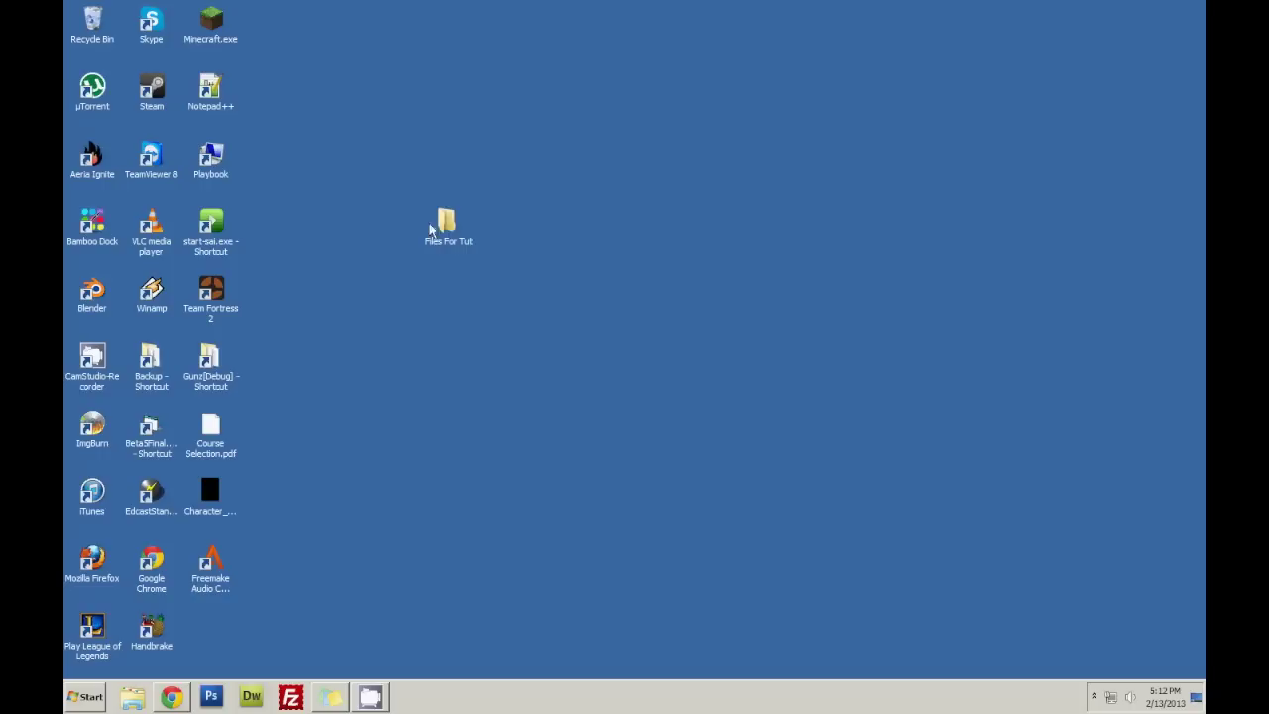
double_click(445, 224)
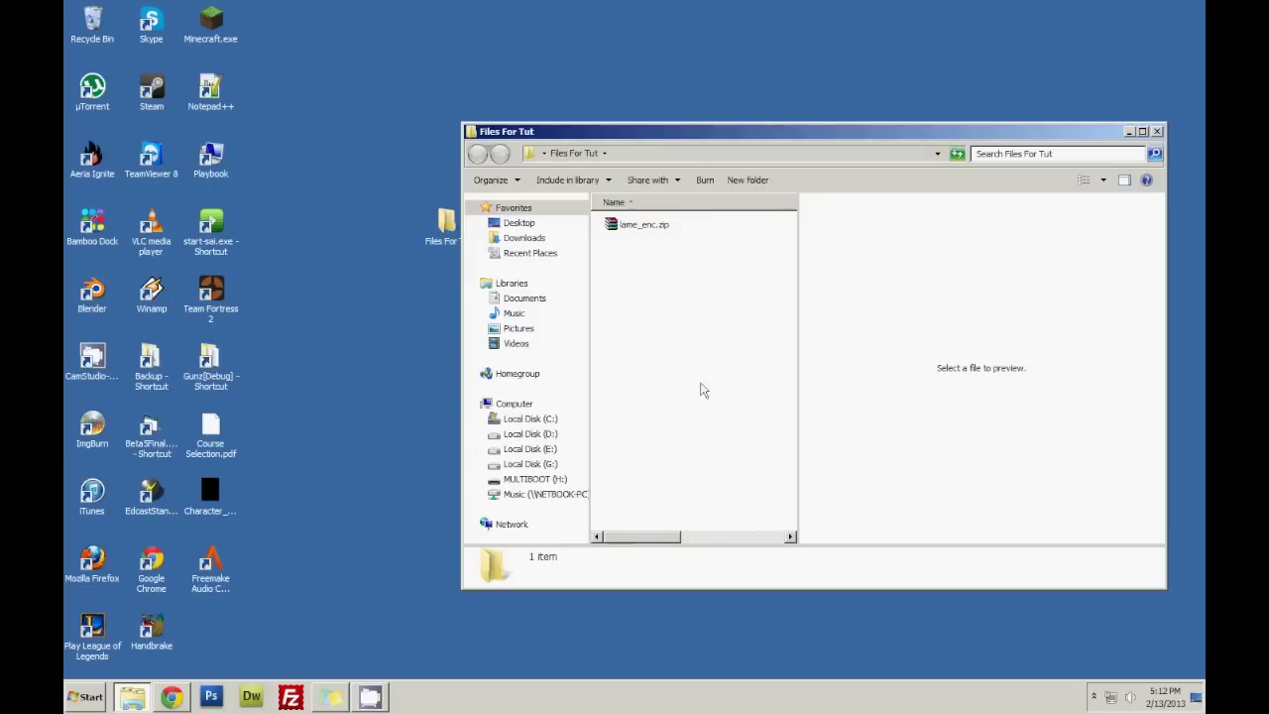
click(68, 686)
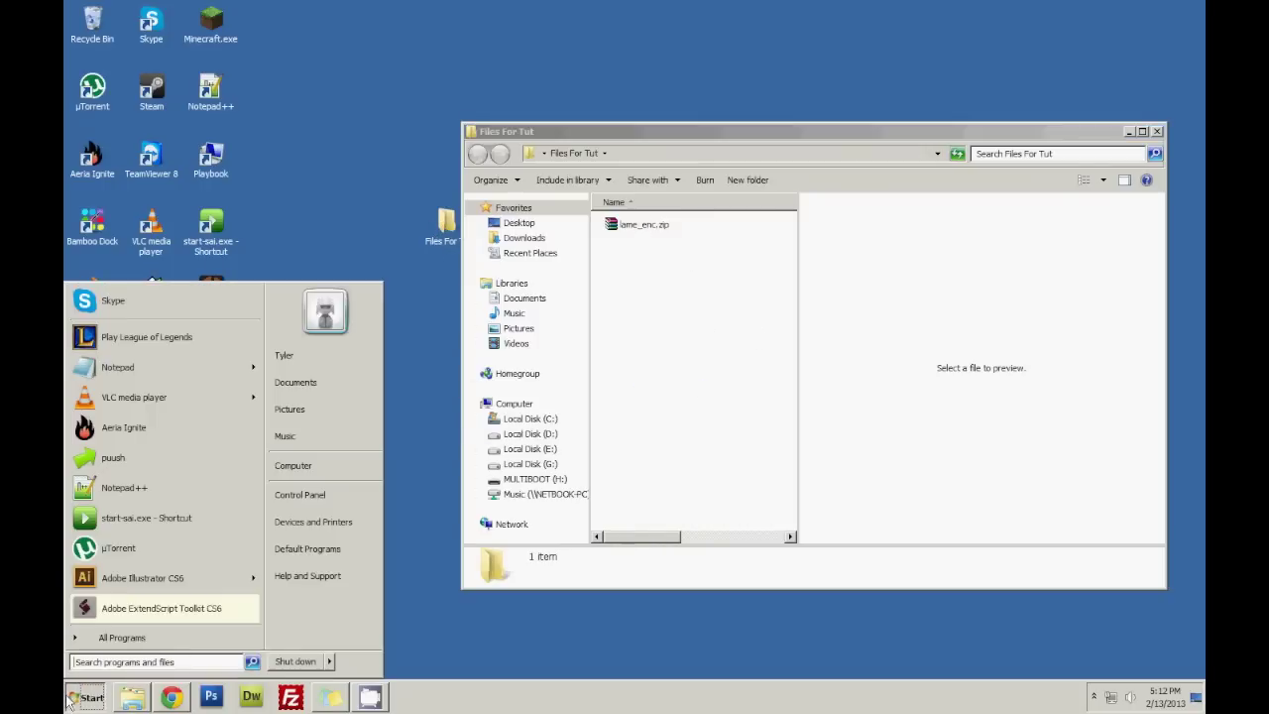
click(296, 466)
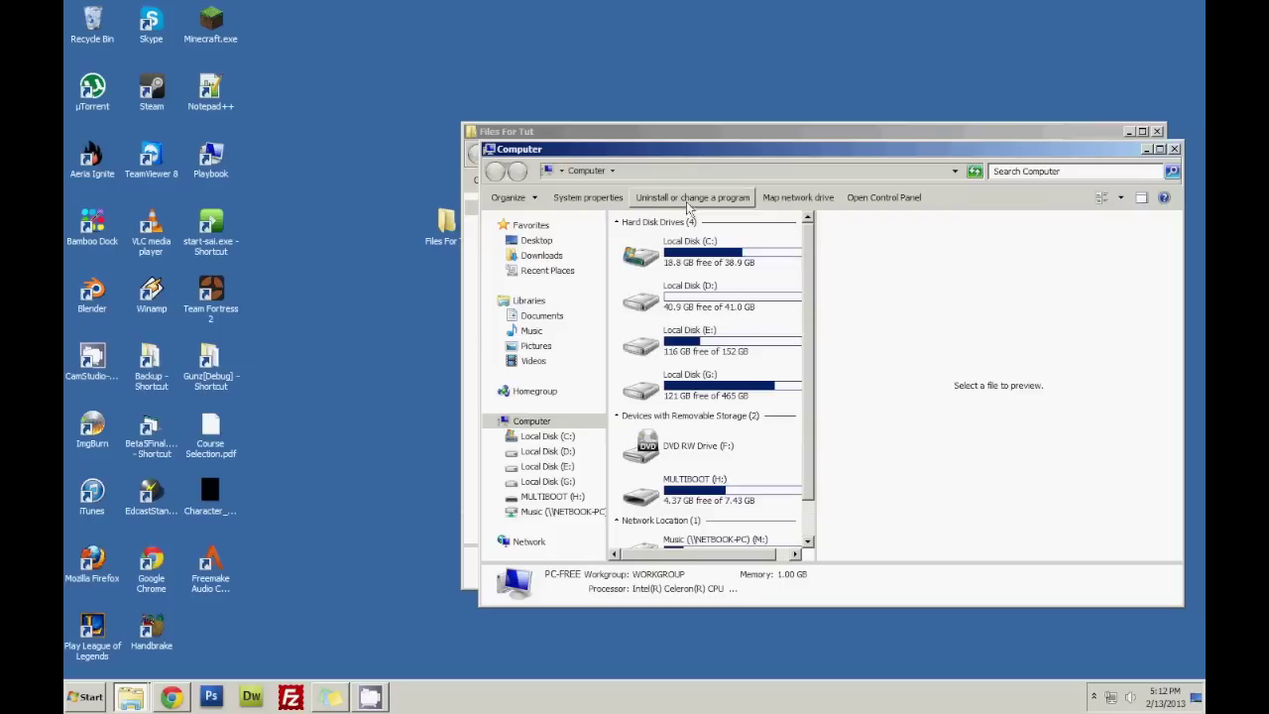
double_click(691, 343)
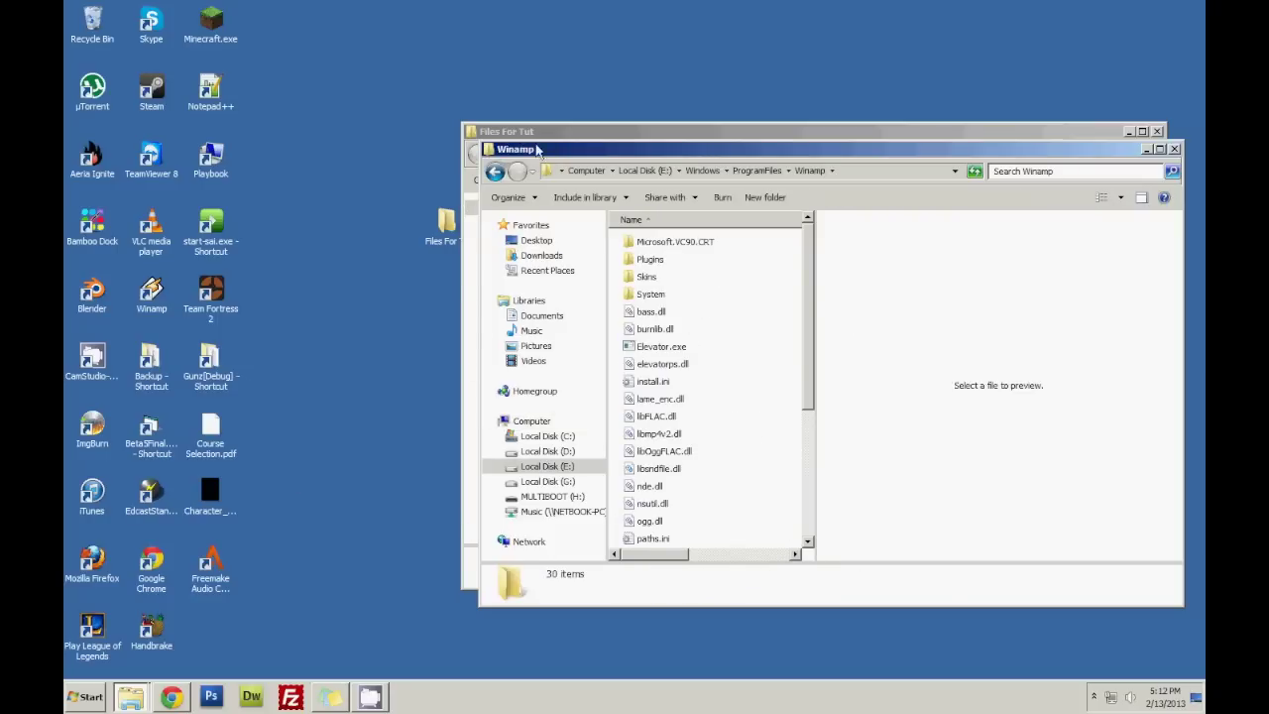
drag(512, 141, 297, 97)
click(383, 188)
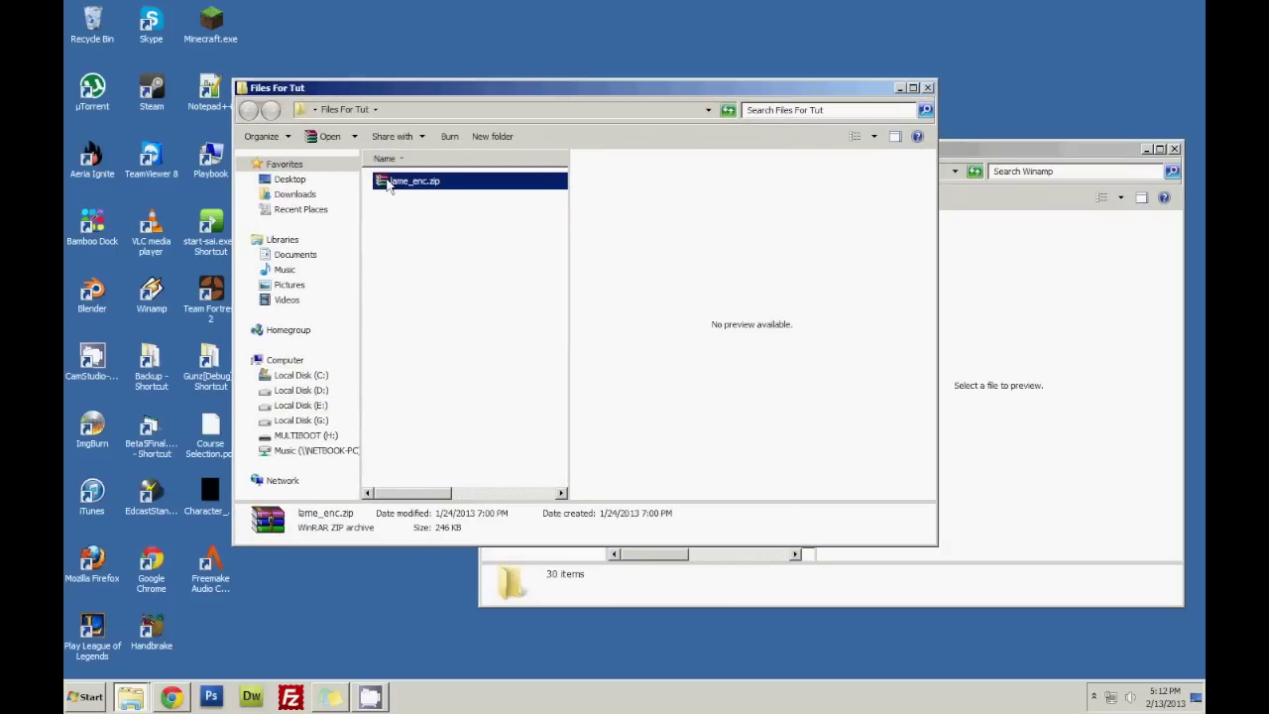
Copy lame_enc.dll from lame_enc.zip into the Winamp folder, replacing the existing file.
double_click(382, 189)
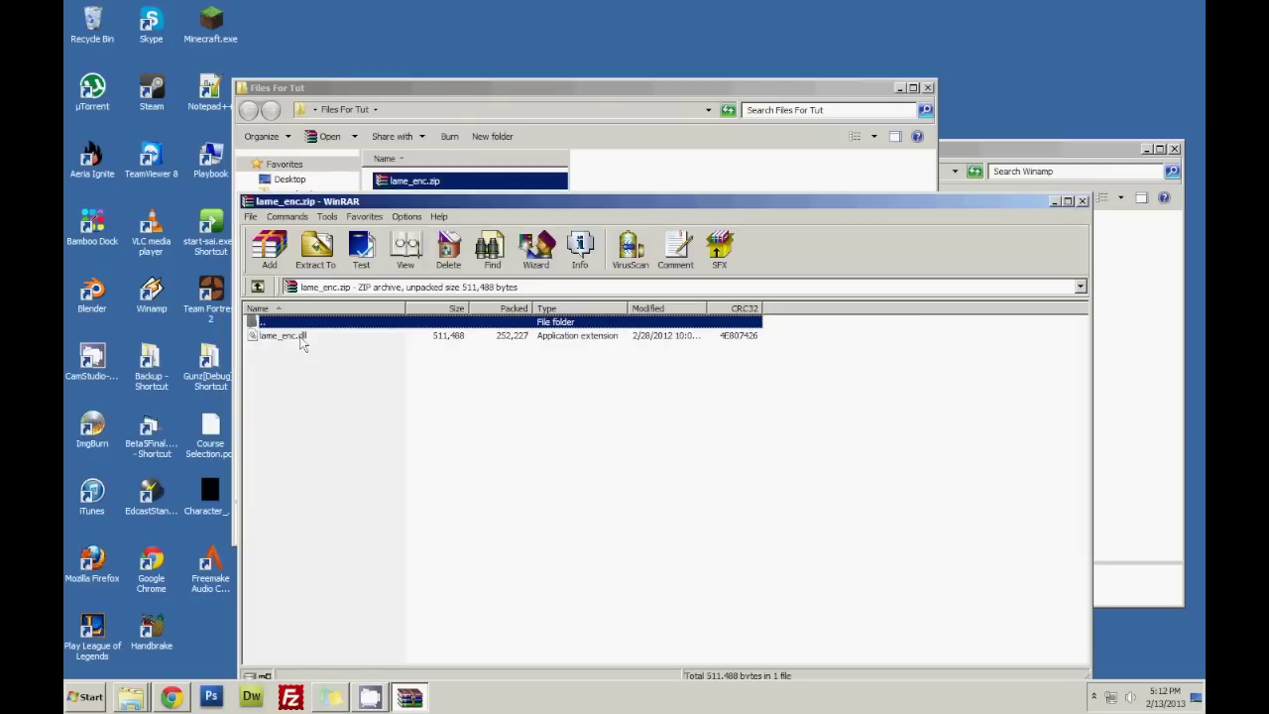
click(347, 337)
drag(962, 149, 1085, 77)
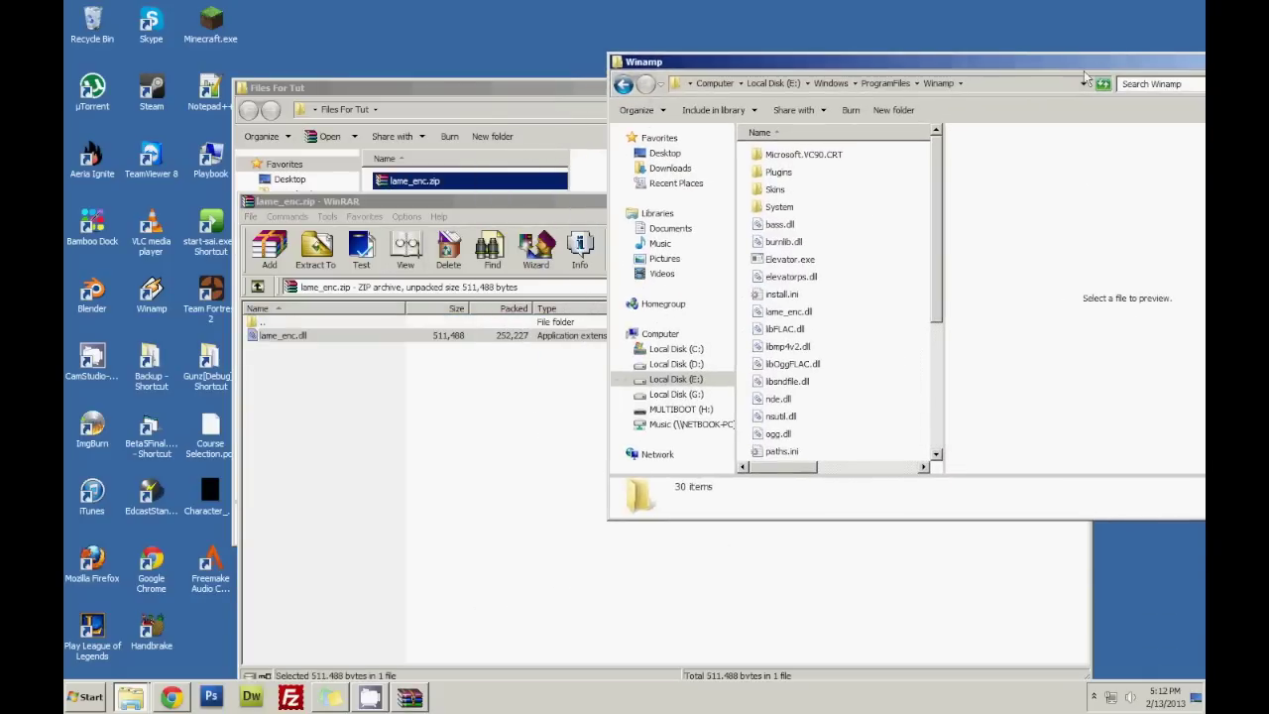
click(297, 335)
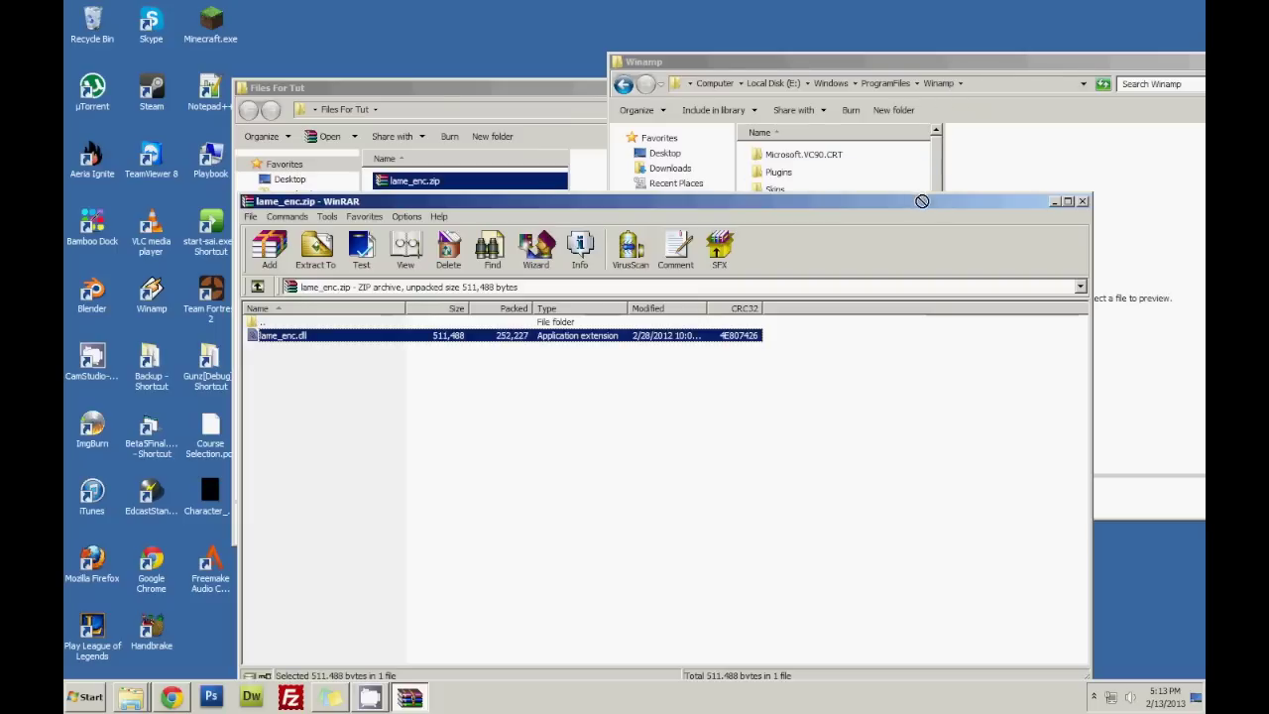
click(1001, 163)
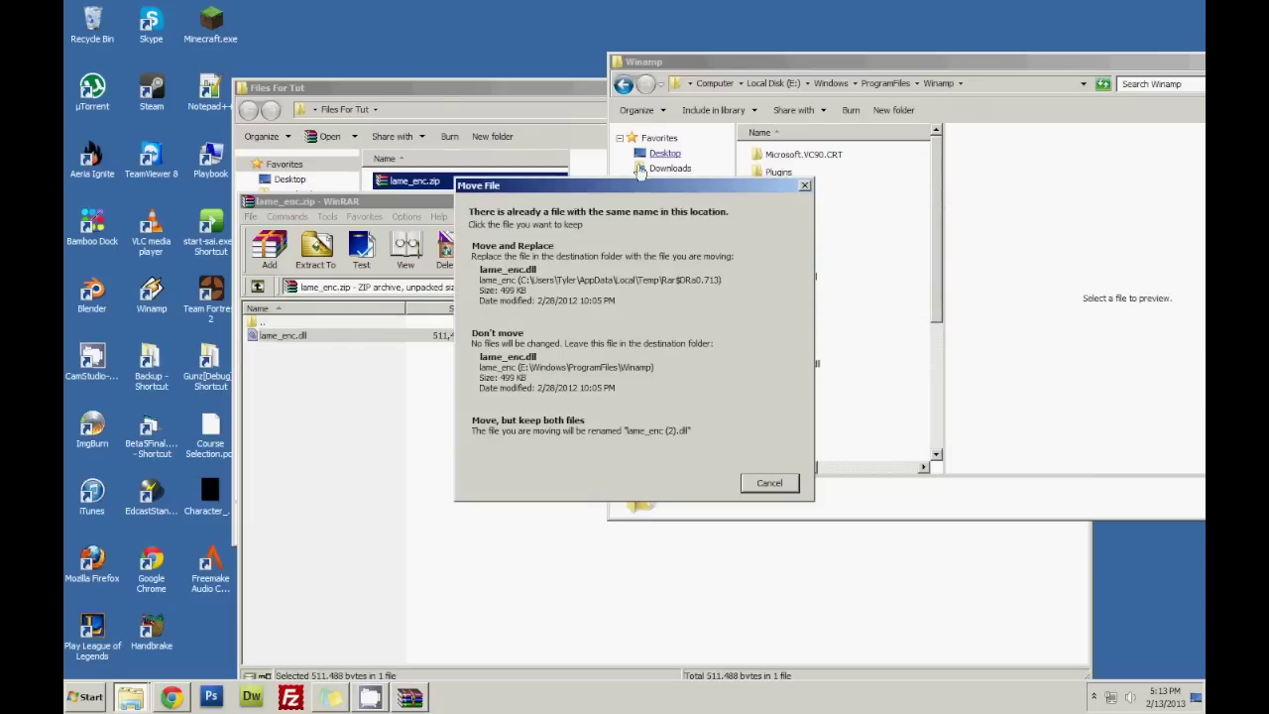
click(544, 260)
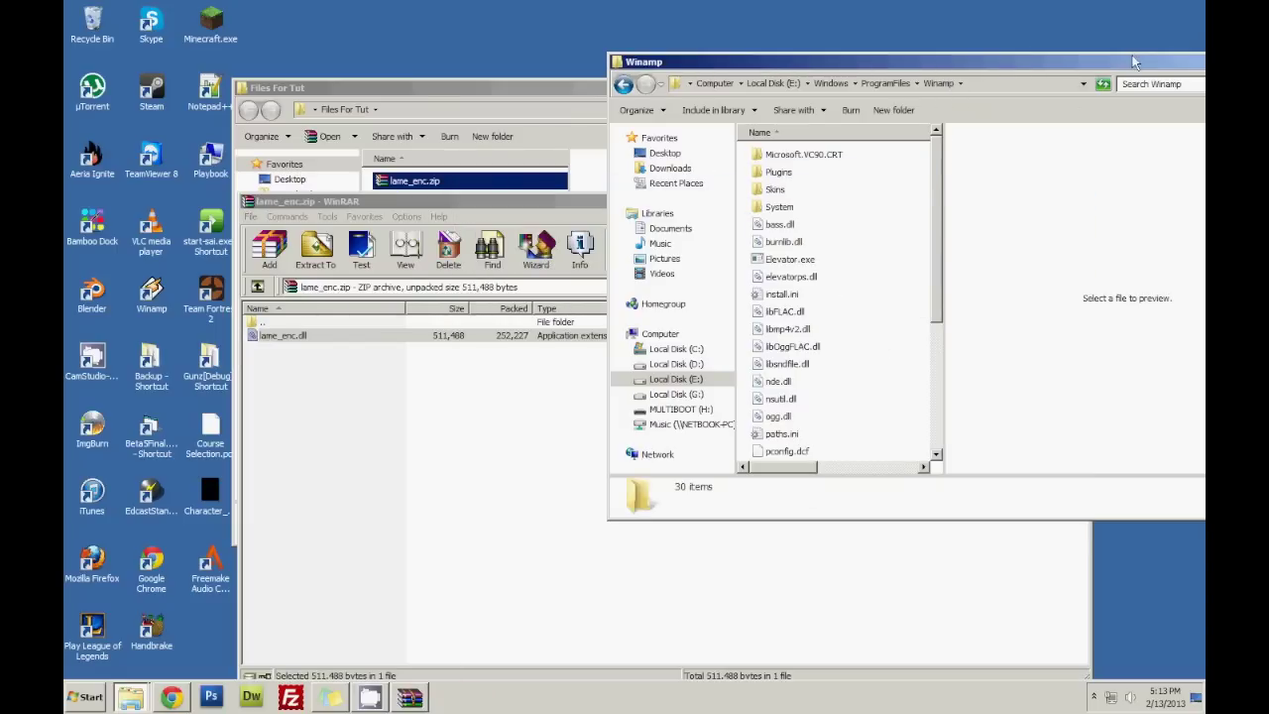
Close the WinRAR archive and the Files For Tut folder window.
drag(1136, 63, 824, 113)
click(989, 111)
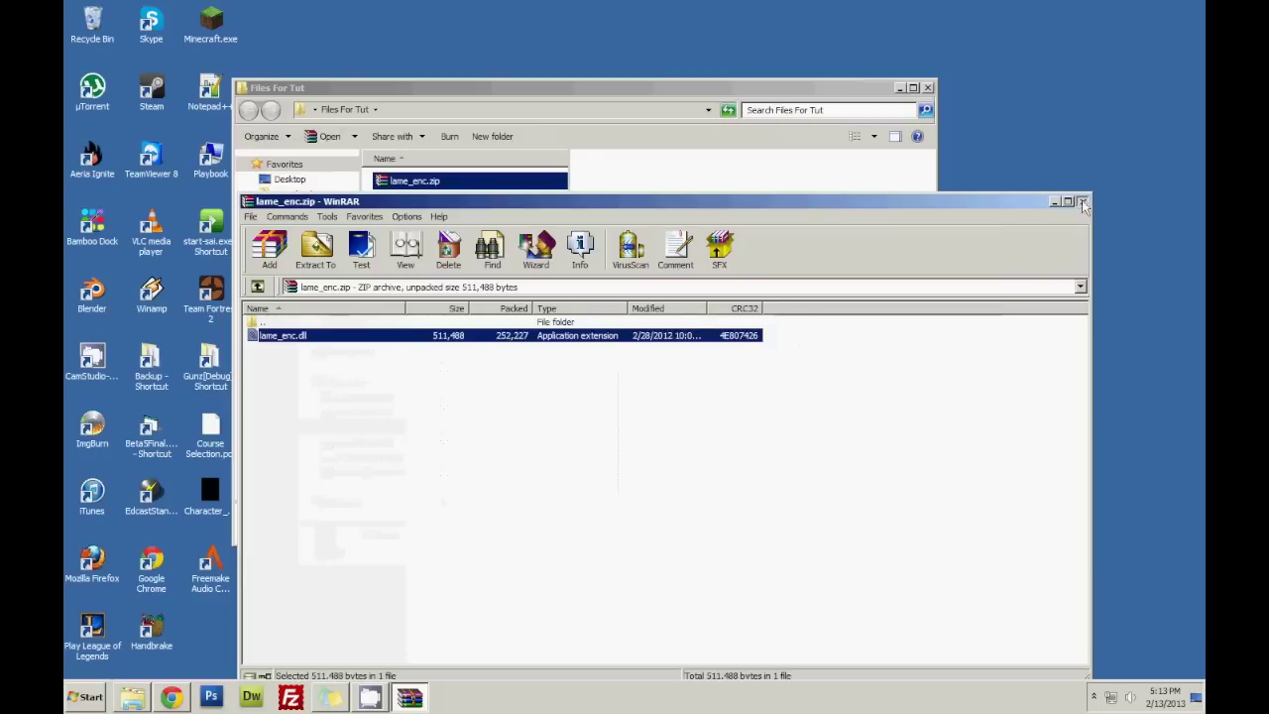
click(1081, 201)
click(928, 89)
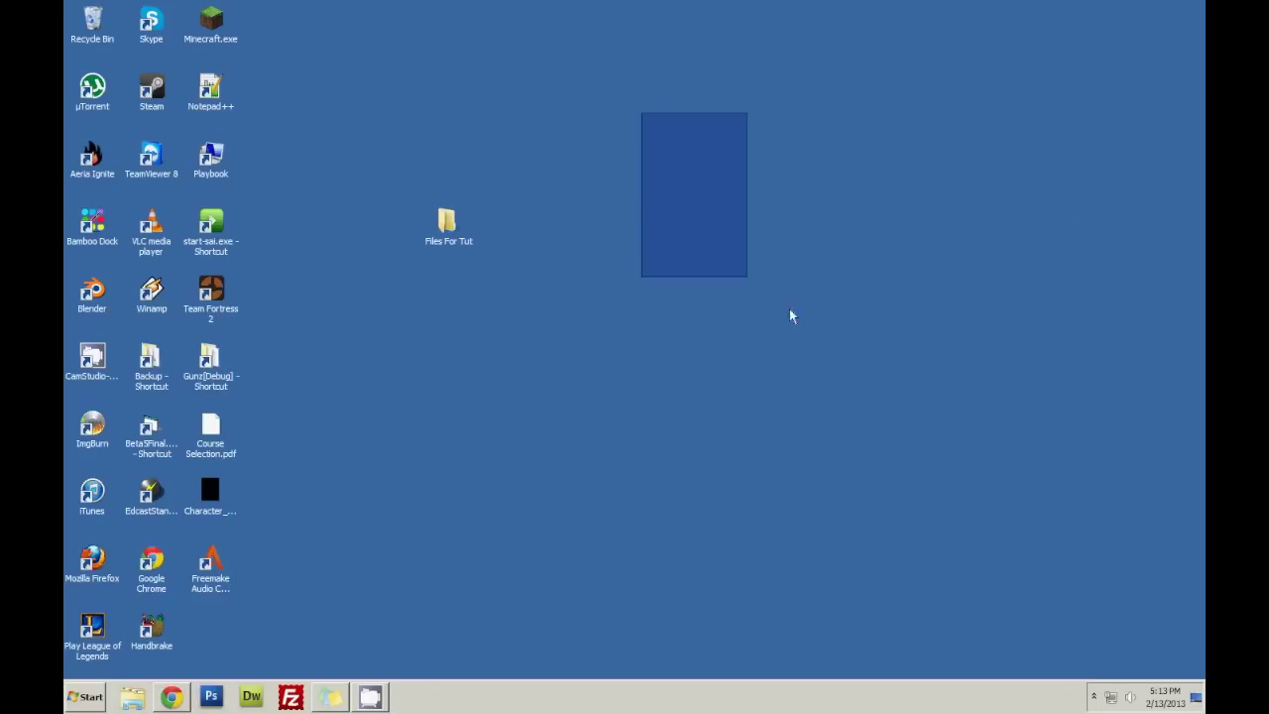
Launch Winamp from the desktop and dismiss the edcast popup.
click(152, 296)
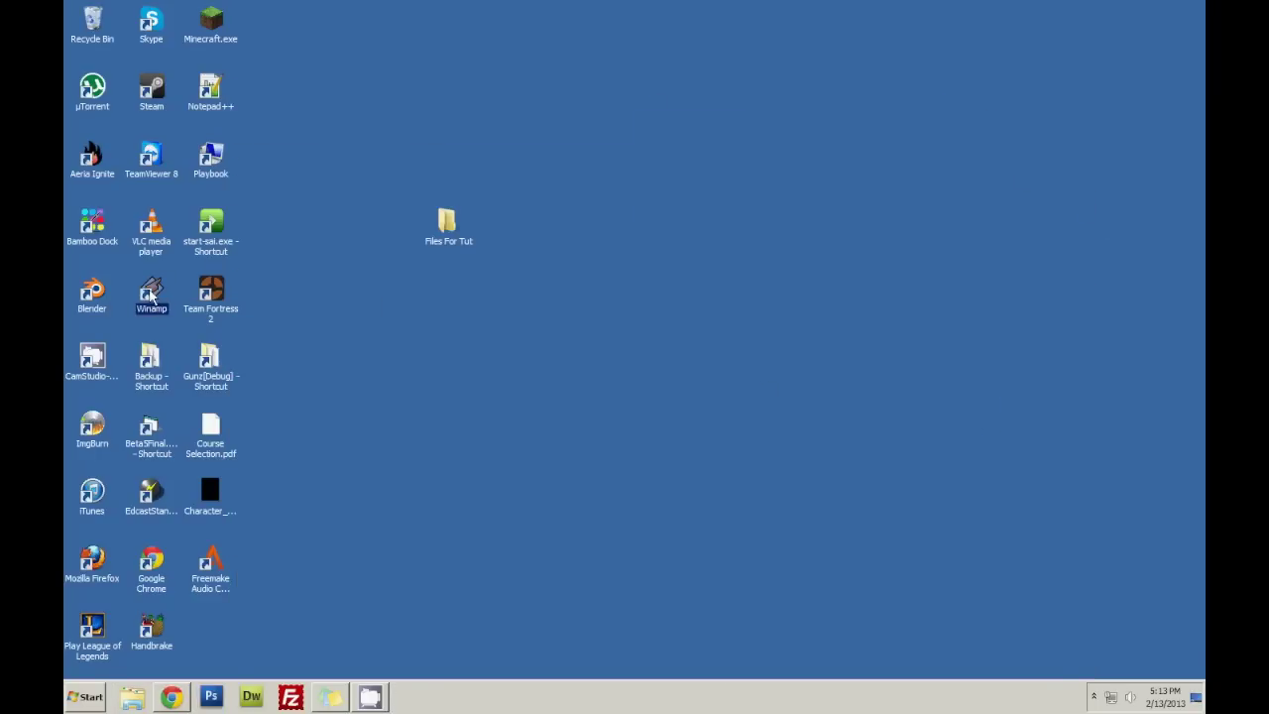
double_click(152, 294)
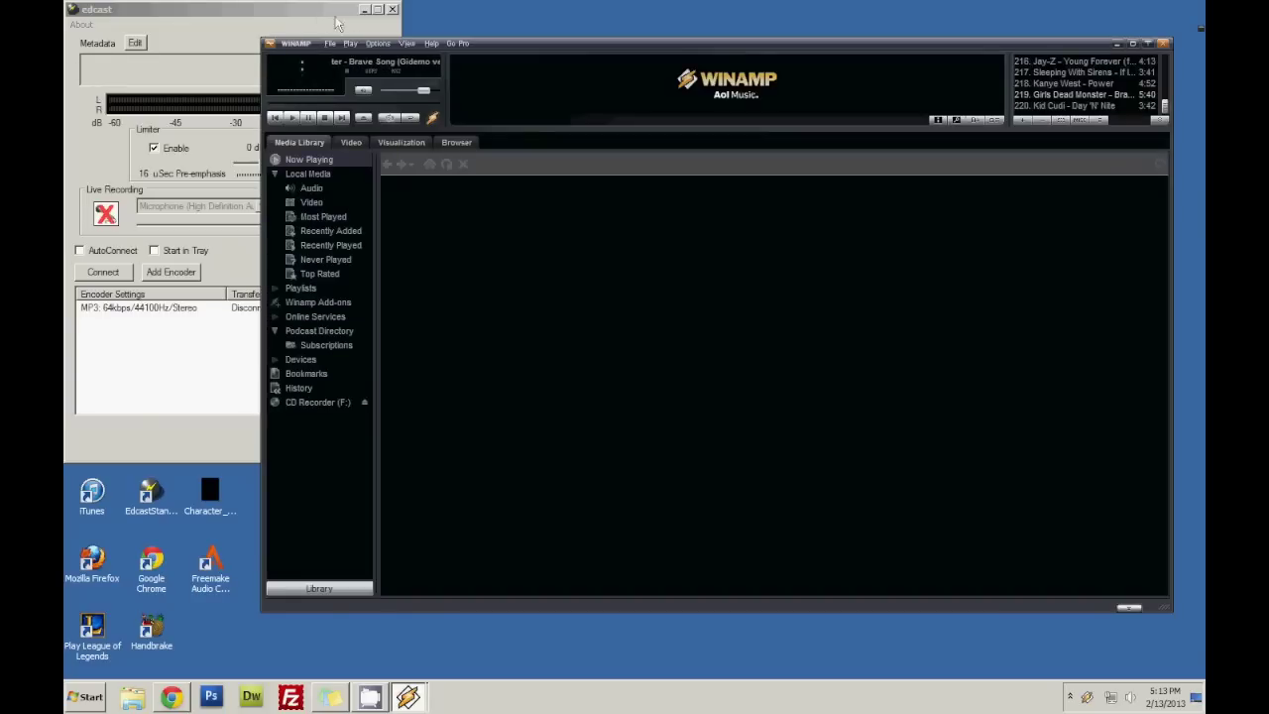
click(393, 10)
In Preferences, activate edcast DSP v3 as the DSP/Effect plug-in and center its window.
click(392, 42)
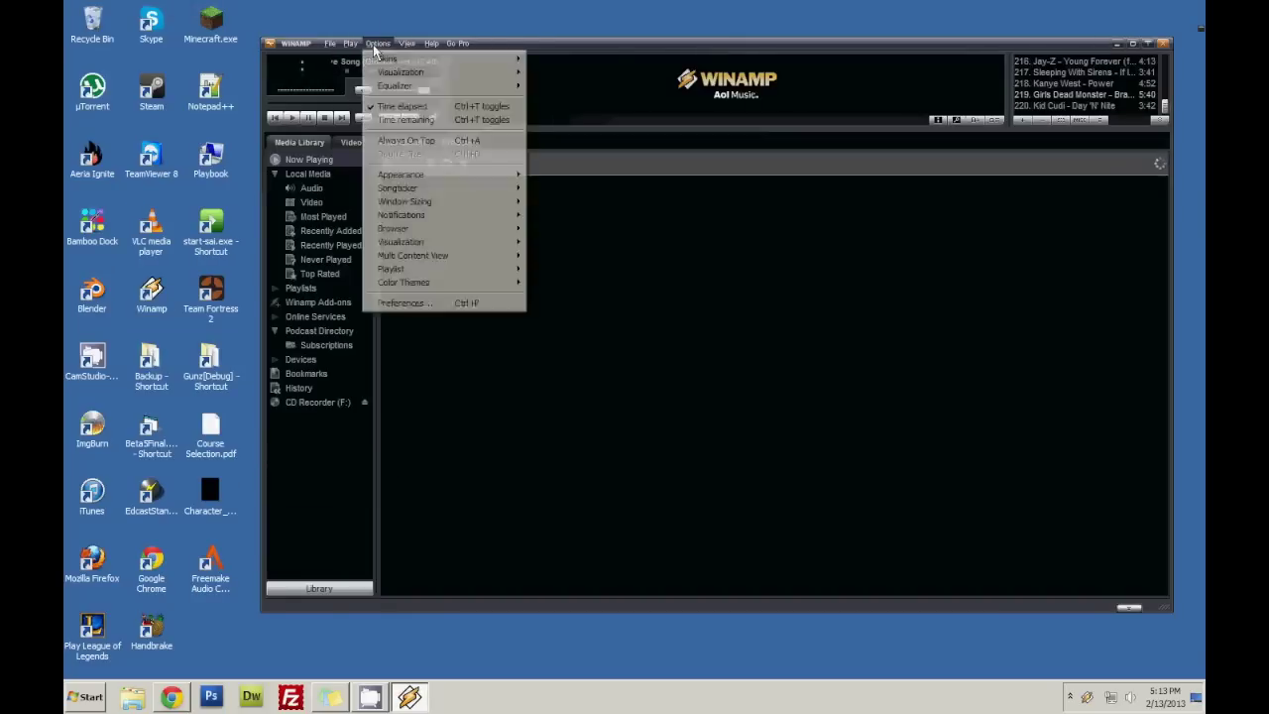
click(401, 303)
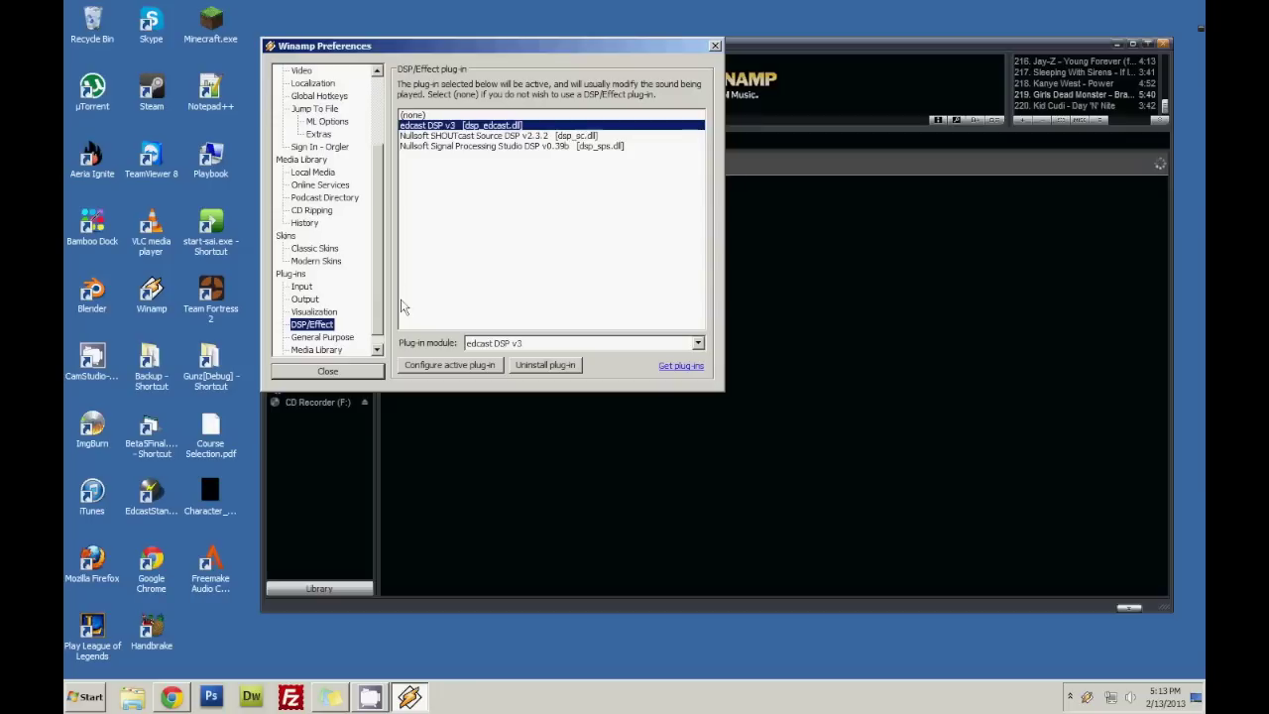
scroll(364, 149, up, 2)
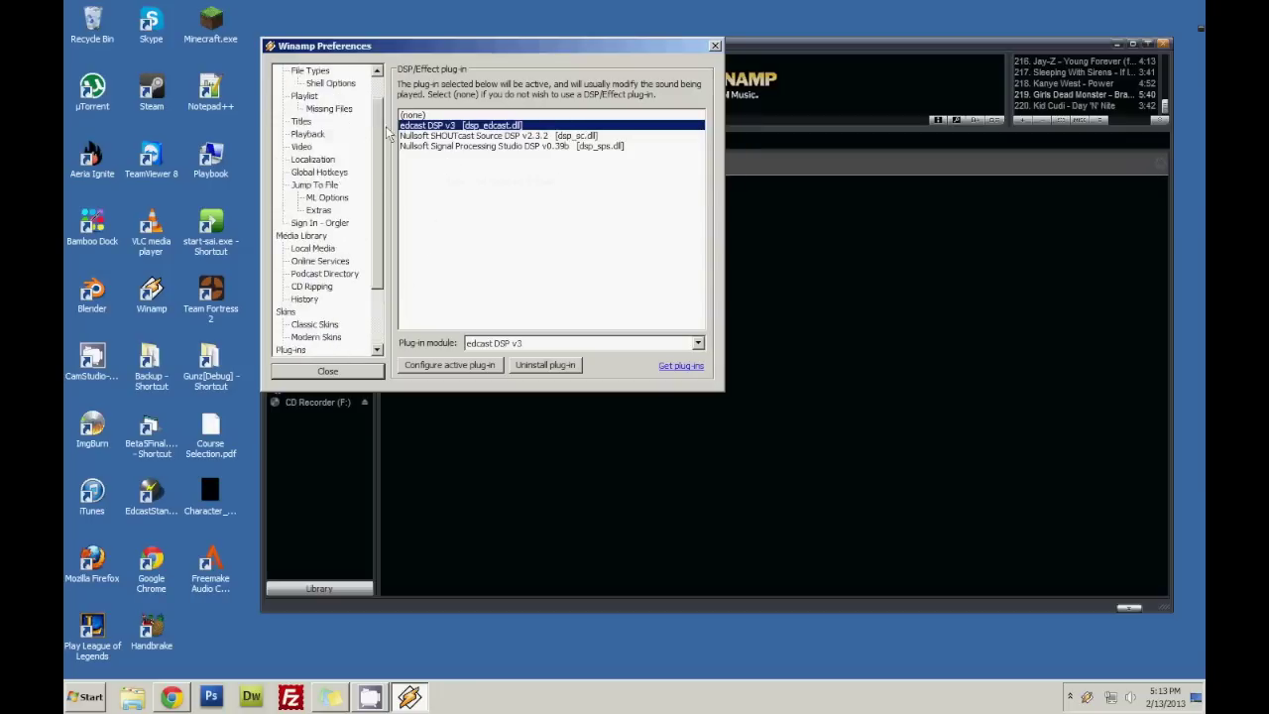
scroll(337, 248, down, 3)
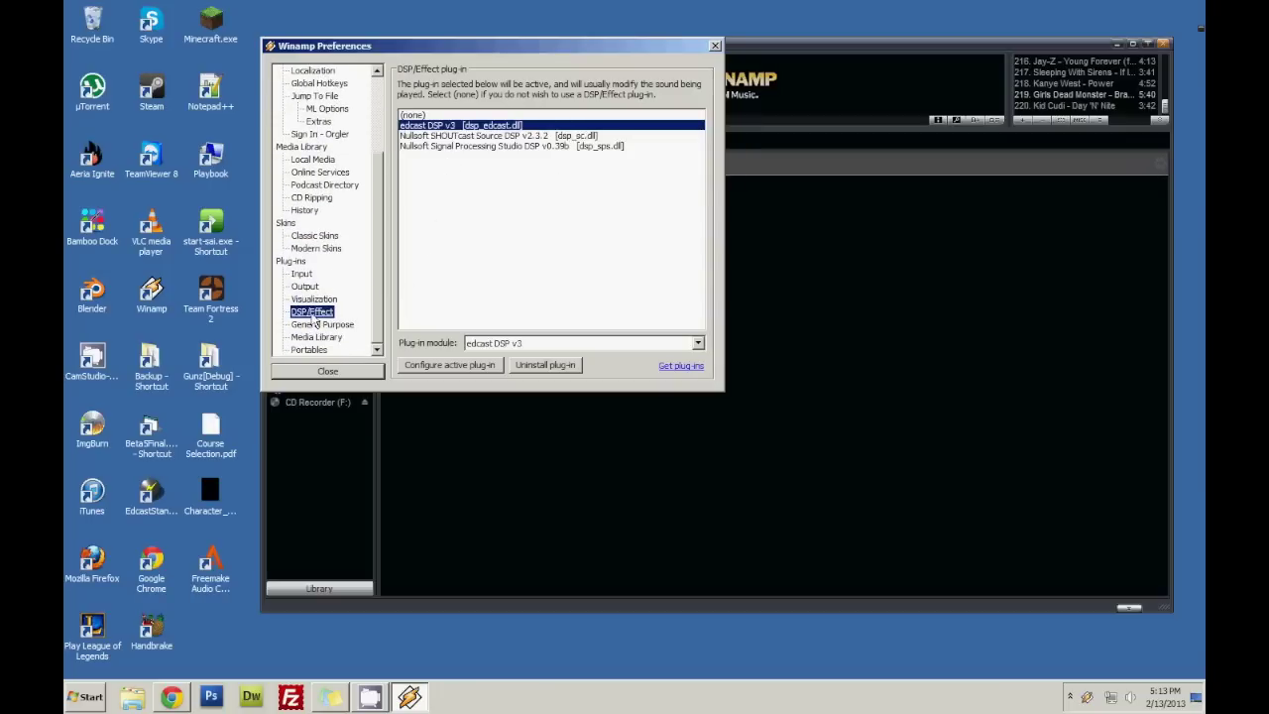
double_click(437, 132)
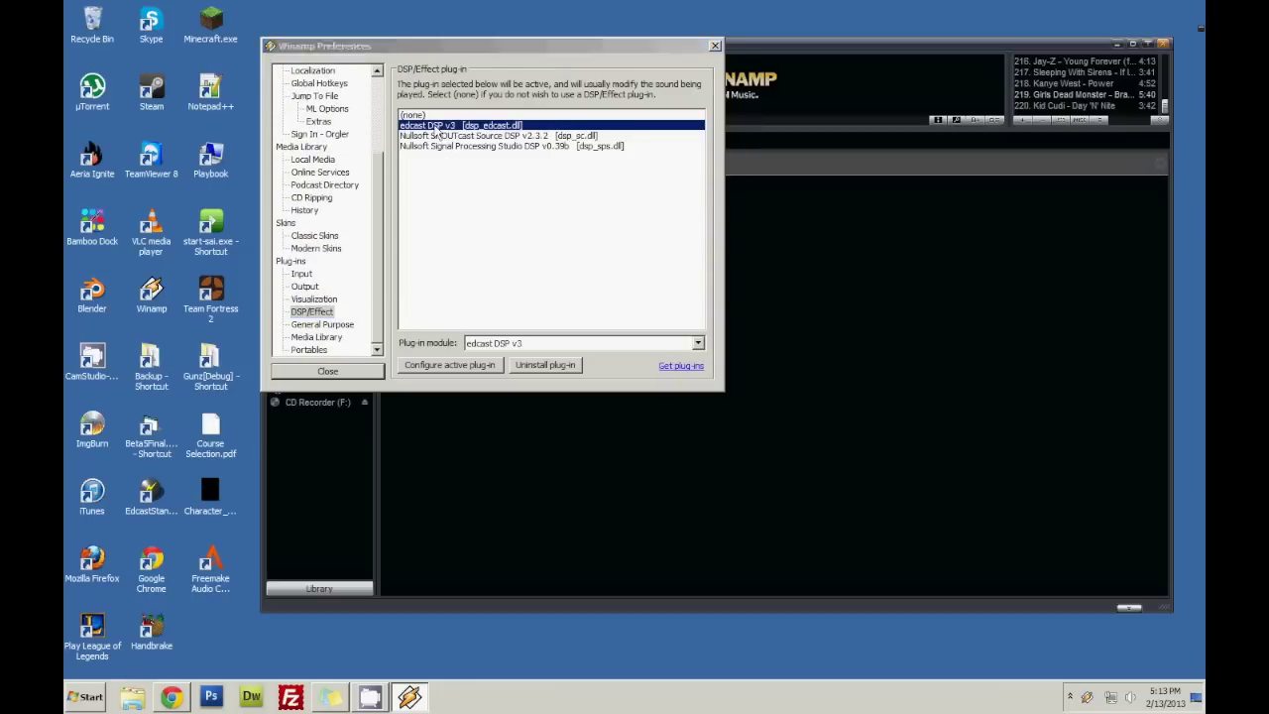
drag(293, 14, 781, 127)
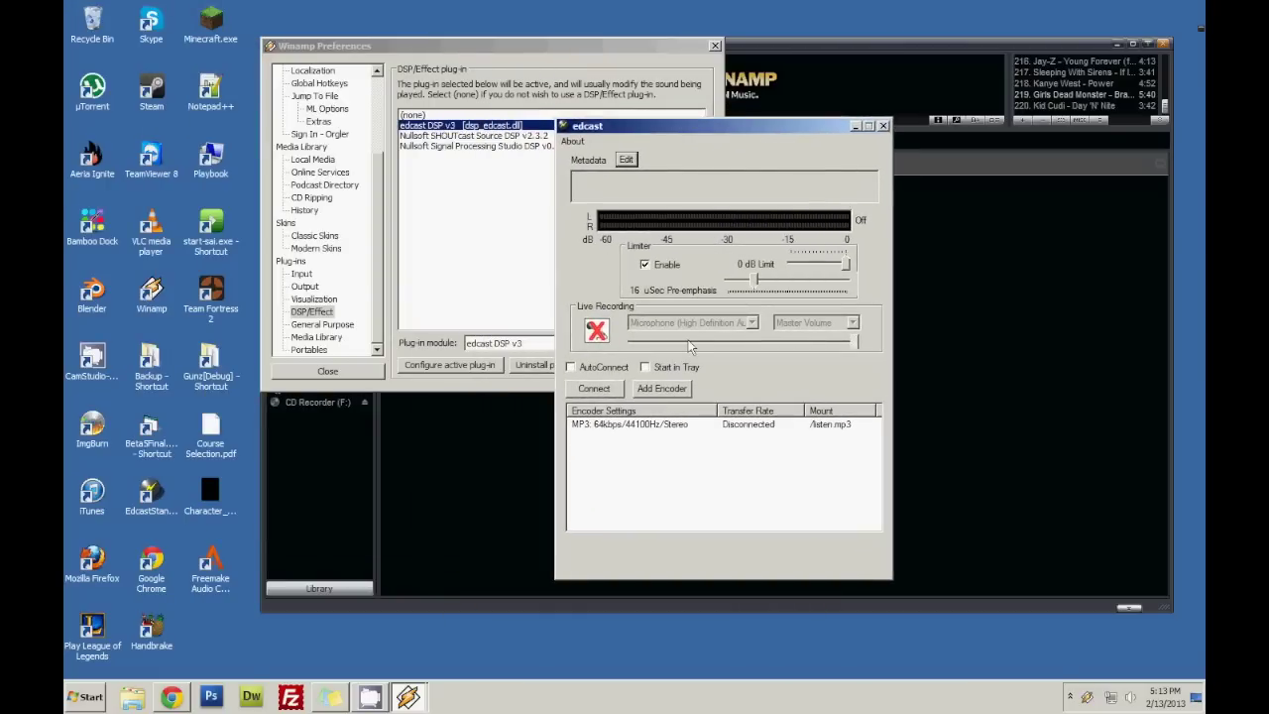
Add a second encoder (Vorbis Quality 0/Stereo/44100 on /stream.ogg) and select it.
click(666, 389)
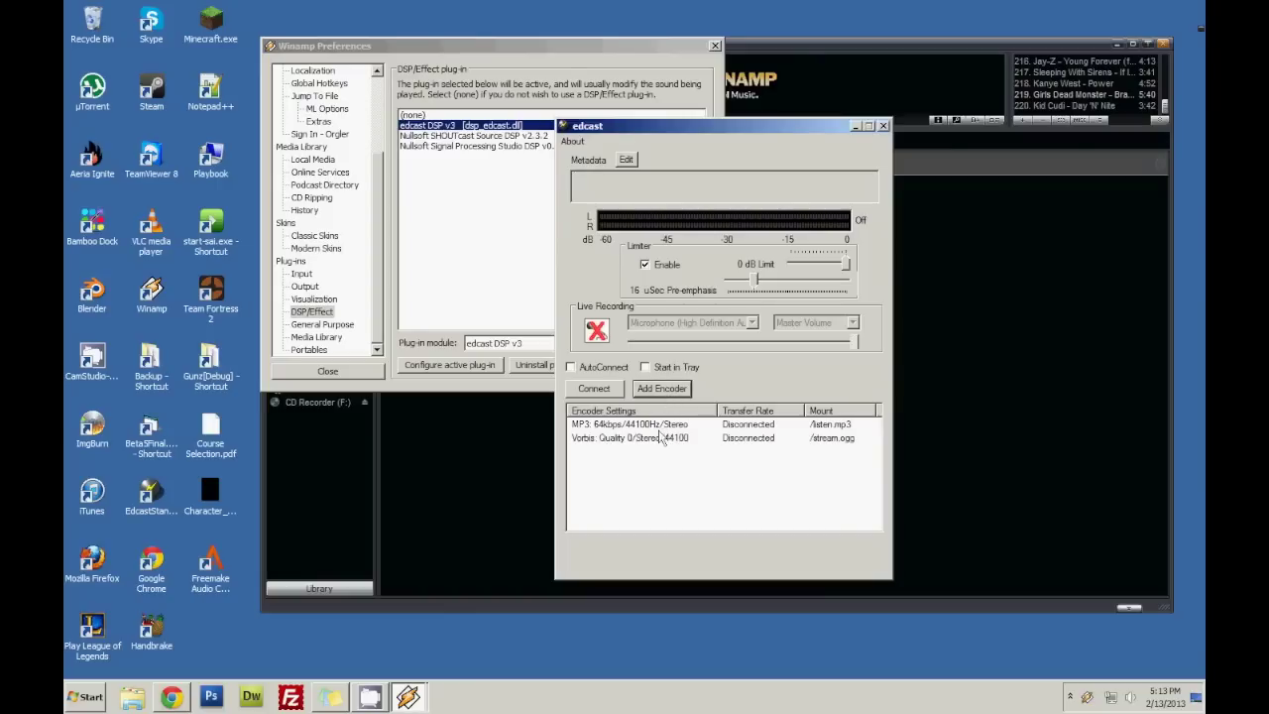
click(659, 438)
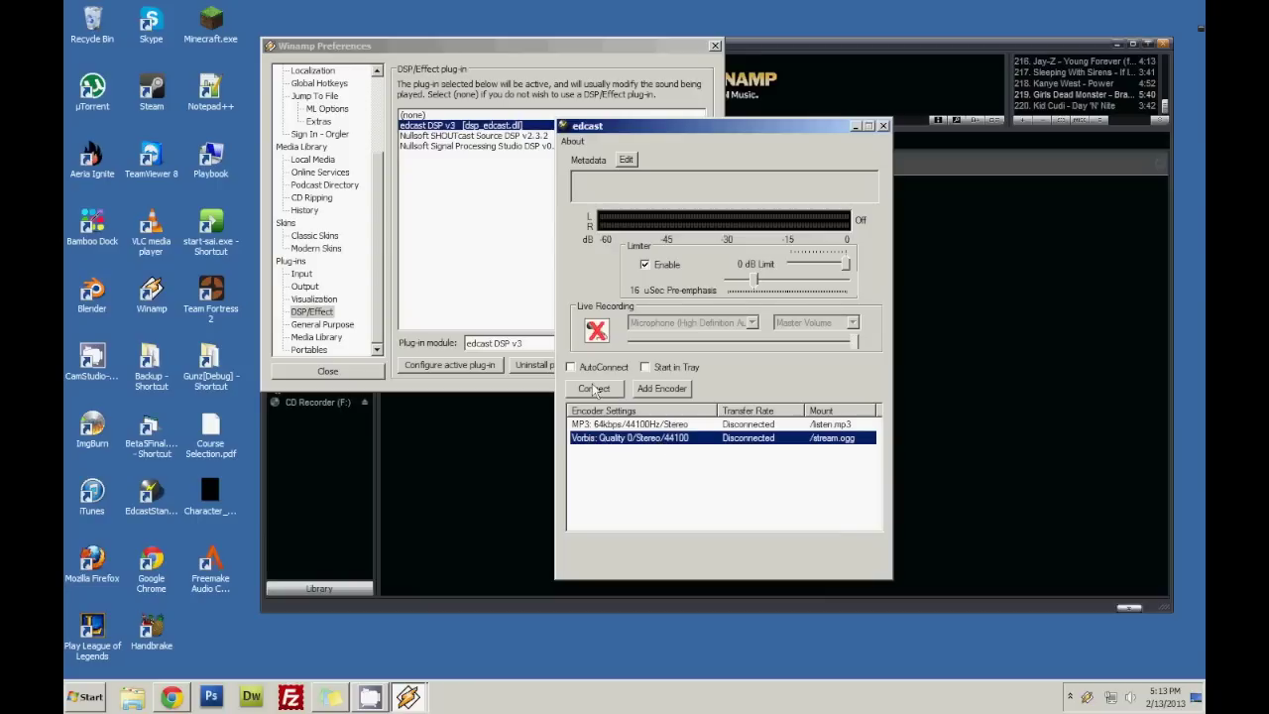
right_click(630, 444)
Configure the second encoder to use MP3 Lame, keeping Icecast2 as the server type.
click(595, 474)
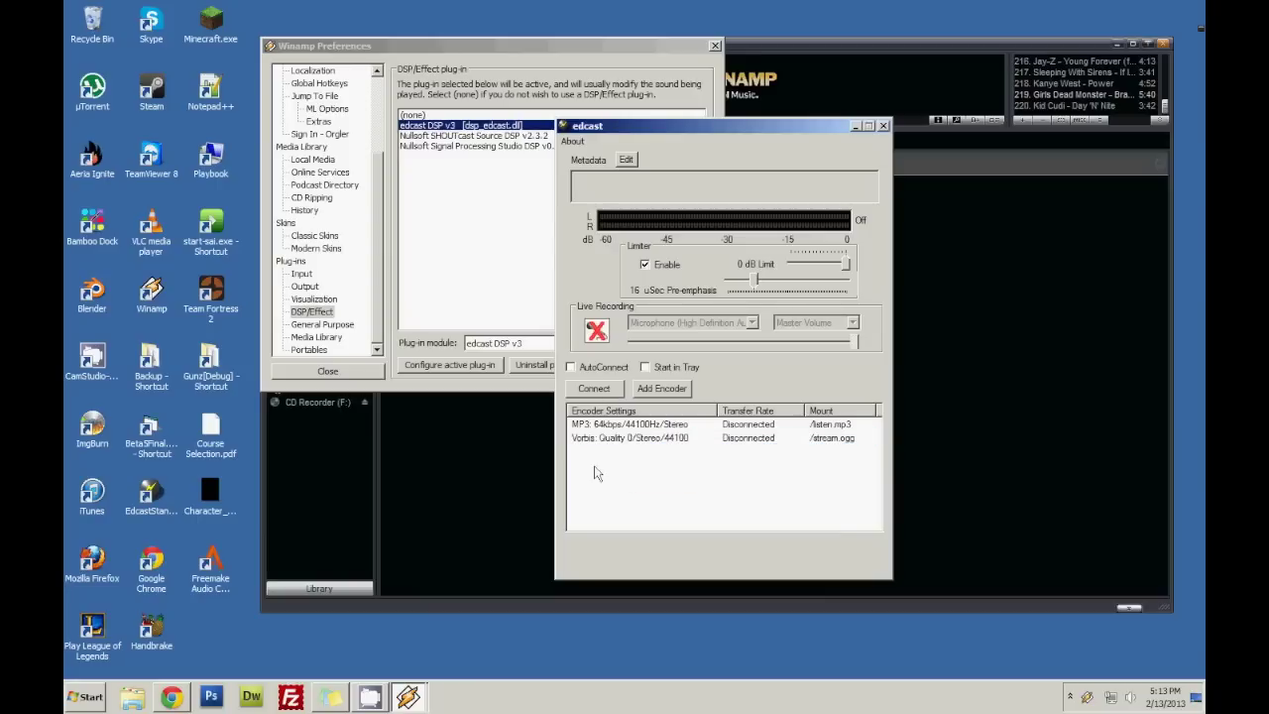
right_click(663, 439)
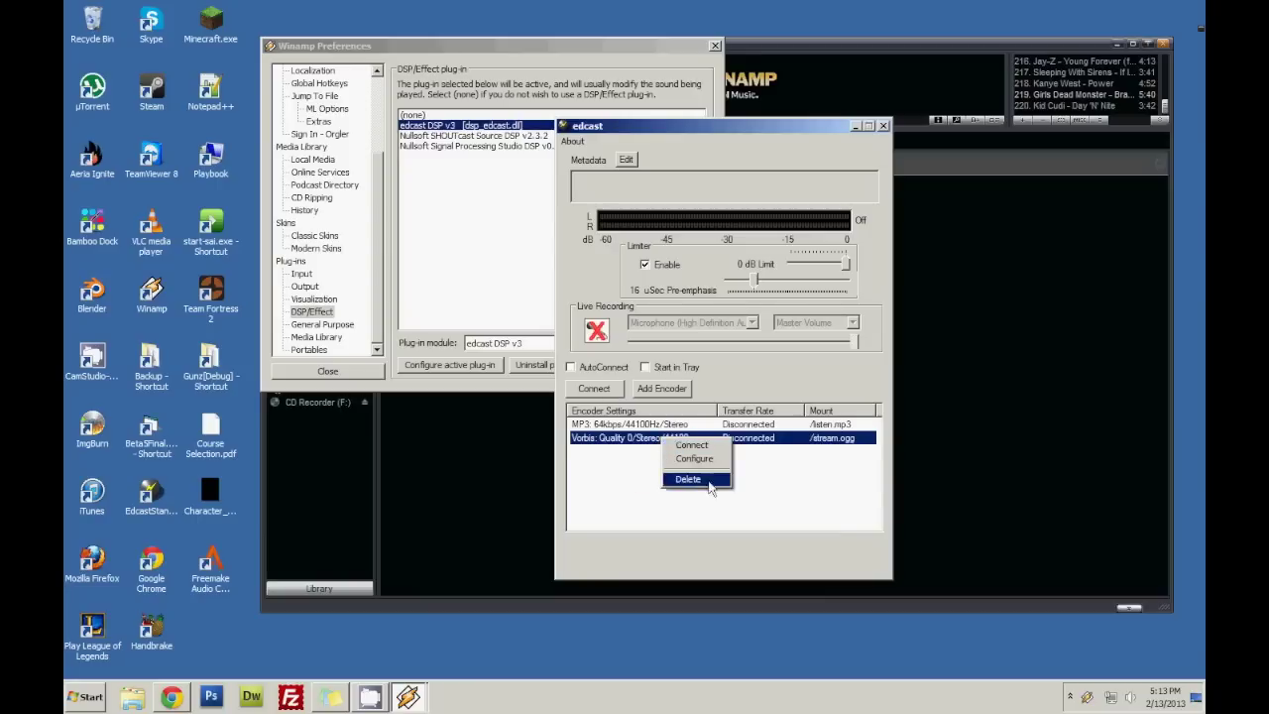
click(697, 464)
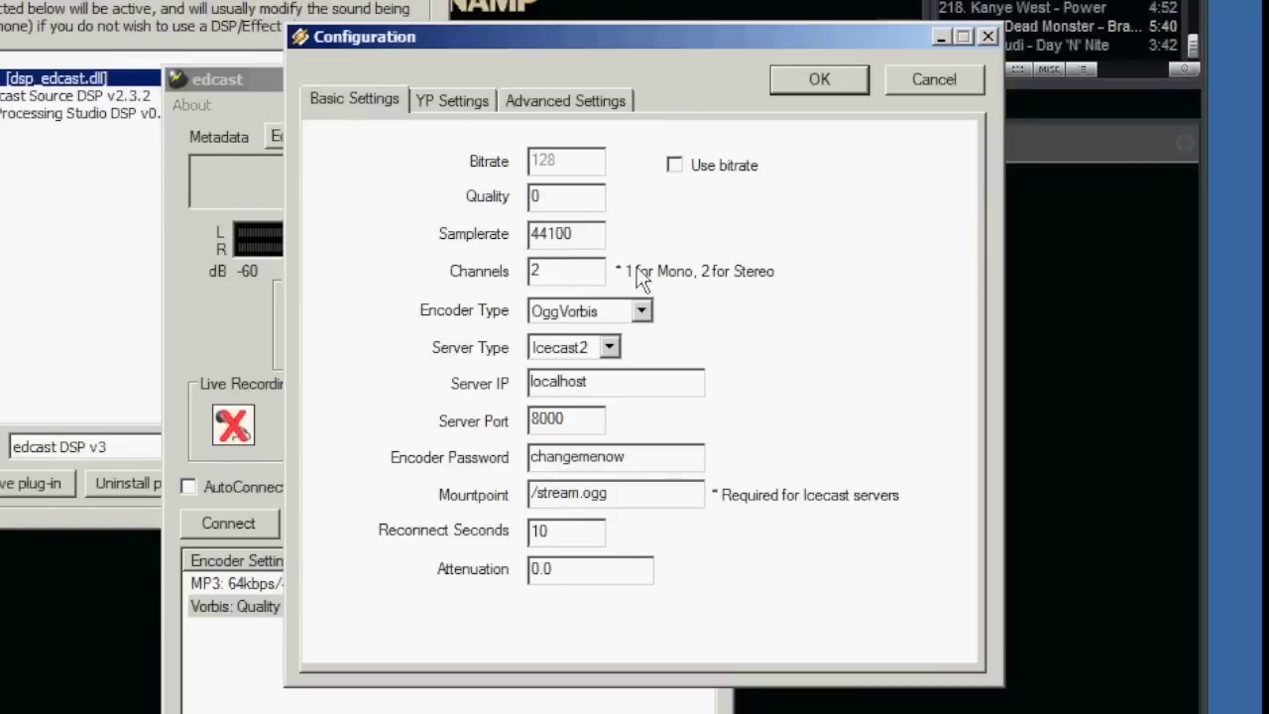
click(606, 310)
click(612, 337)
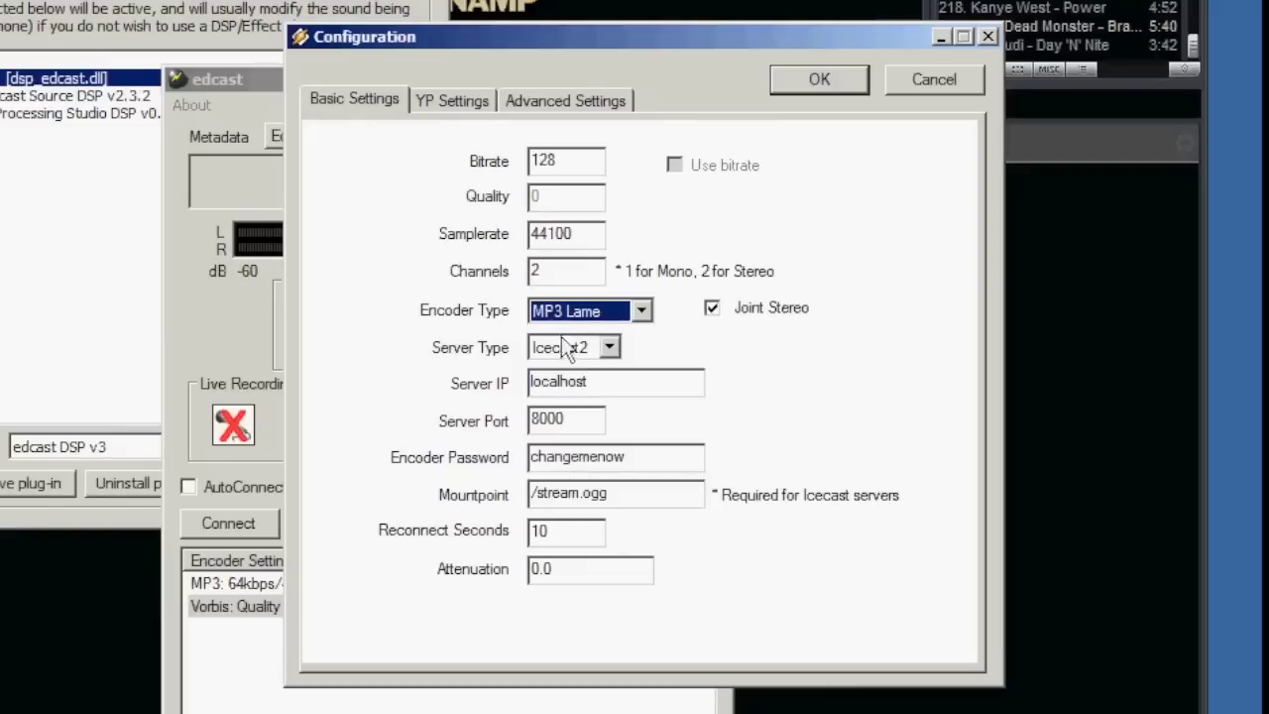
click(609, 348)
click(595, 366)
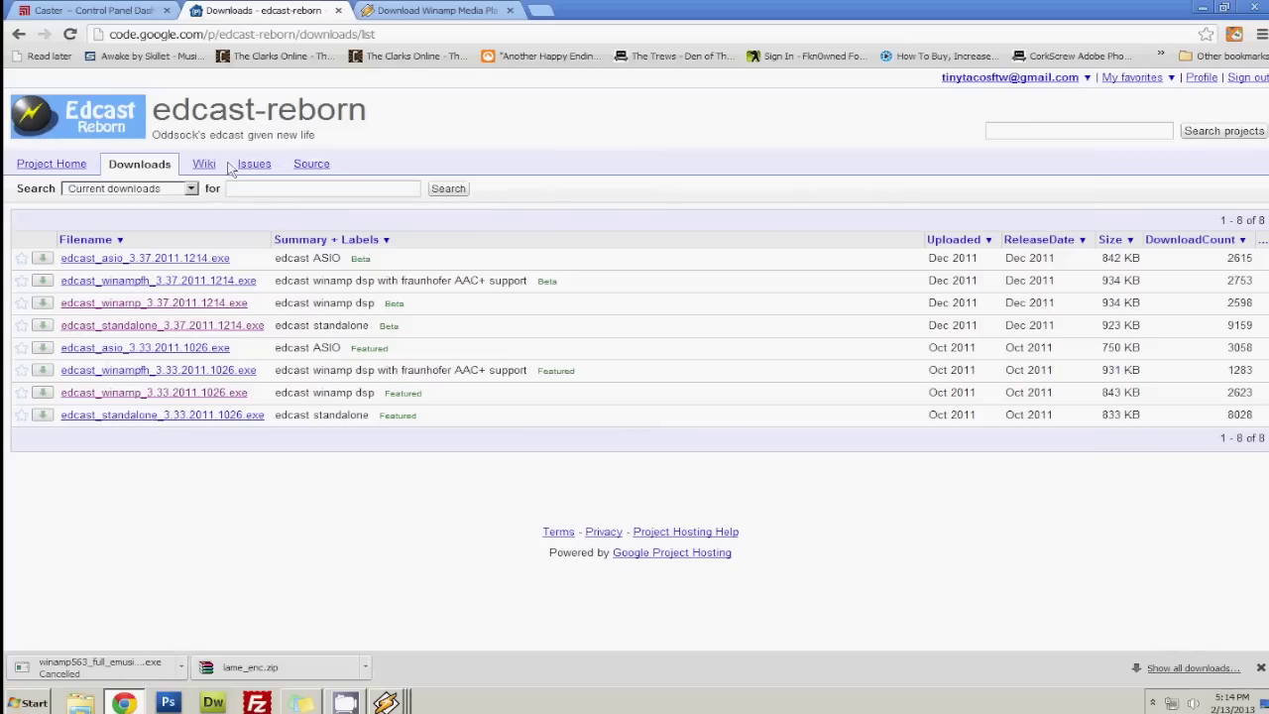
click(89, 10)
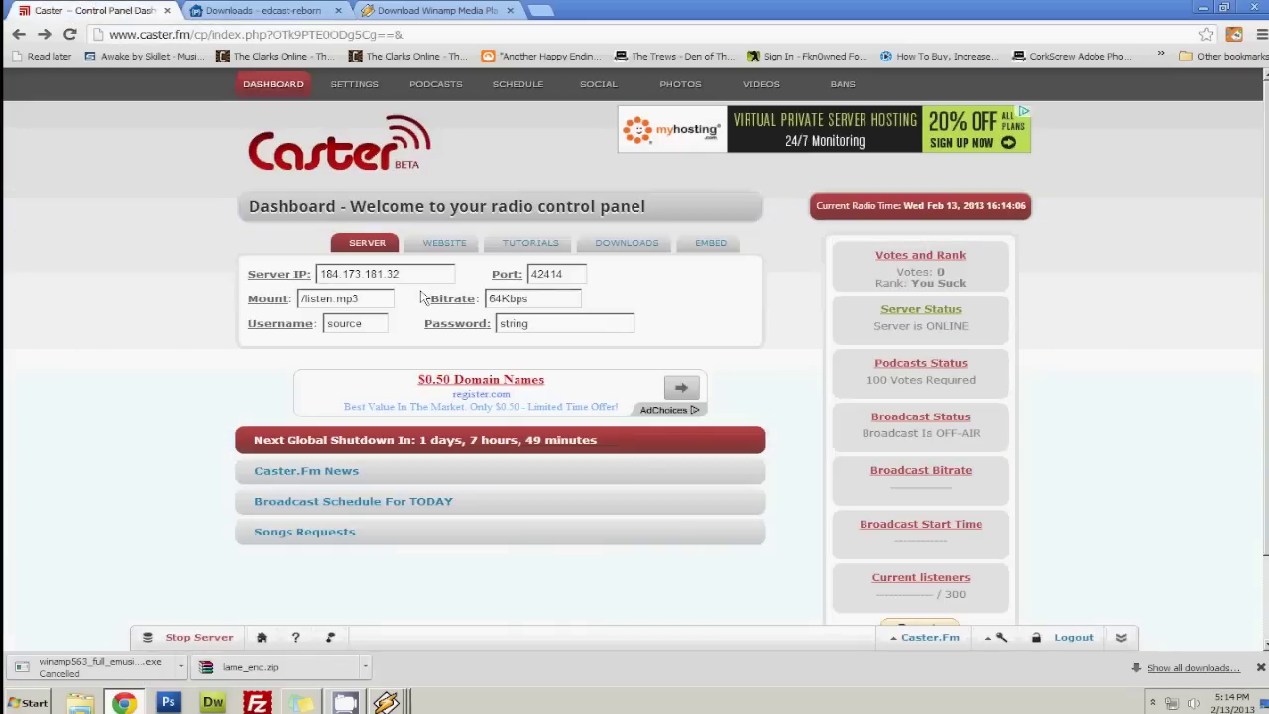
Paste the Caster.fm server IP 184.173.181.32 into the encoder's Server IP field.
drag(439, 282, 173, 281)
key(ctrl+c)
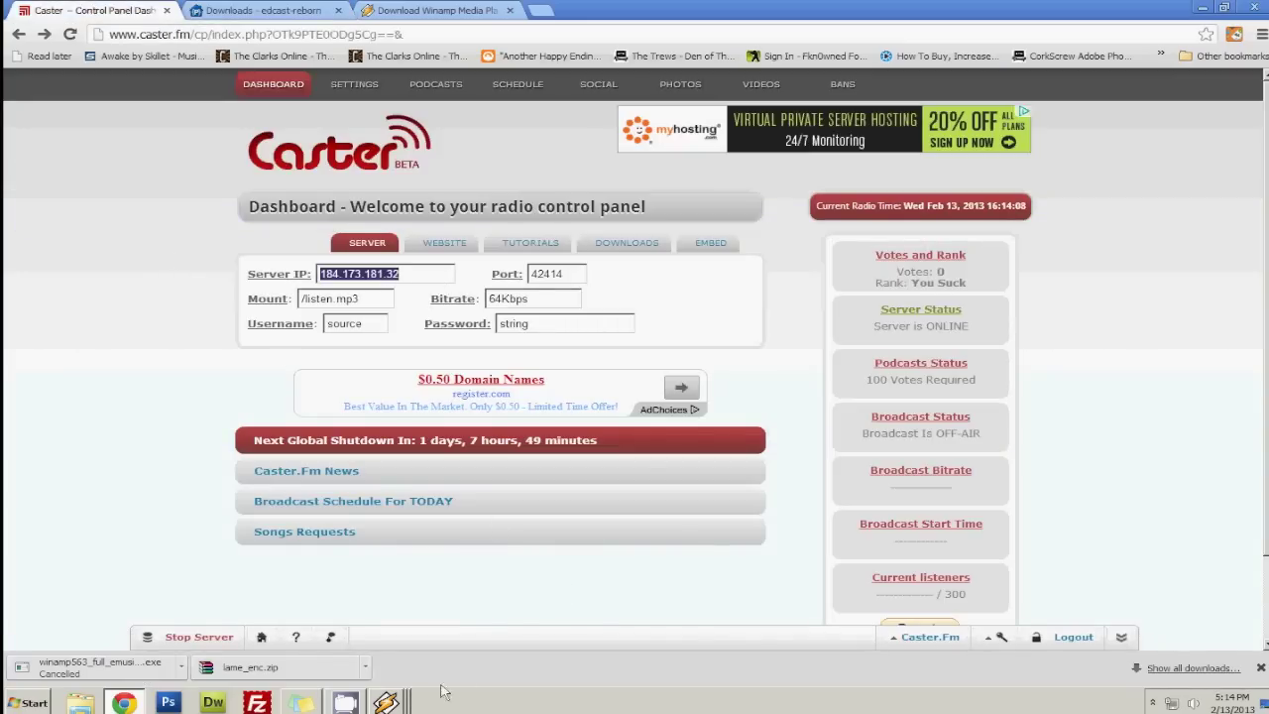
right_click(398, 702)
click(426, 667)
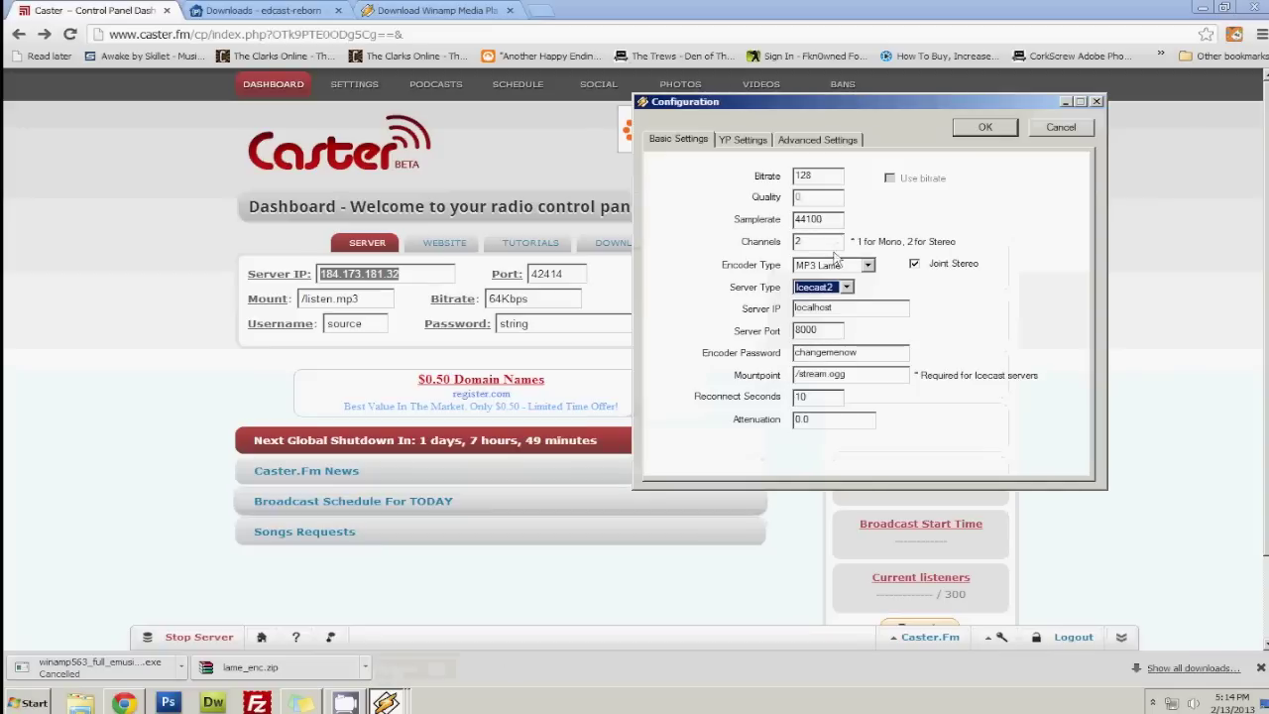
double_click(851, 309)
key(ctrl+v)
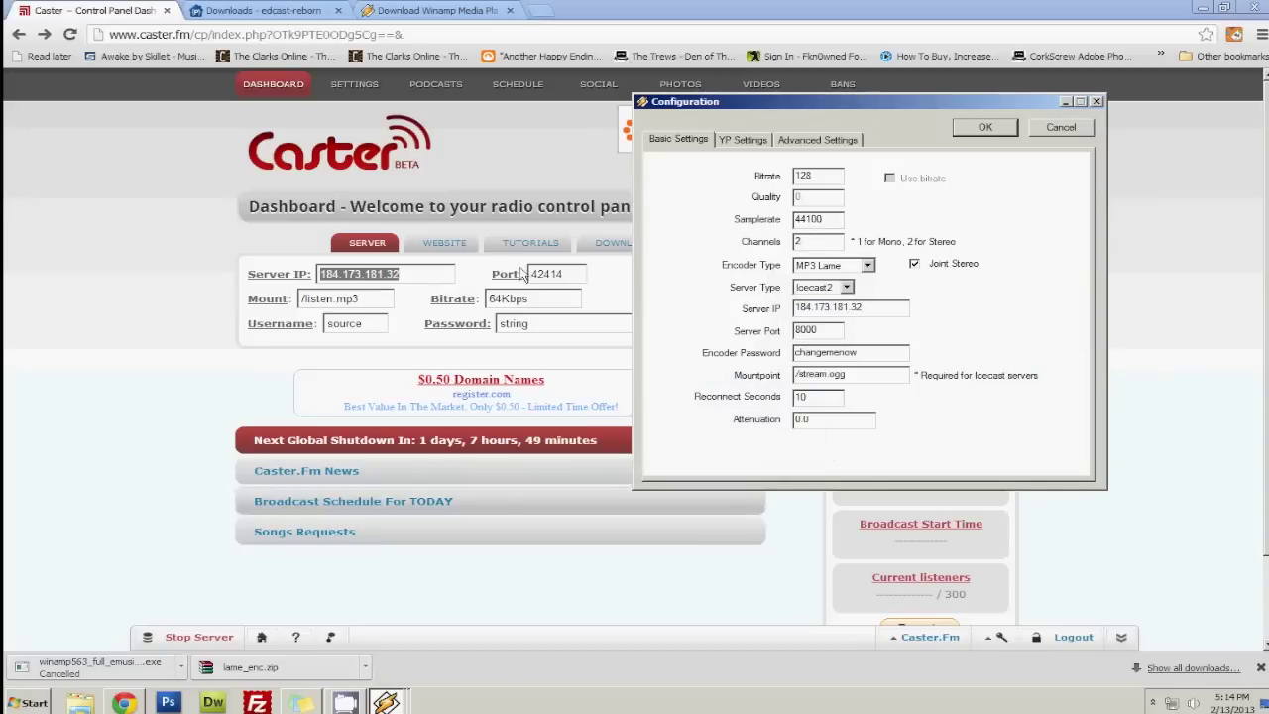
Set port 42414, the Caster.fm password, mountpoint /listen.mp3 and 5-second reconnect, then show YP settings.
drag(841, 331, 650, 334)
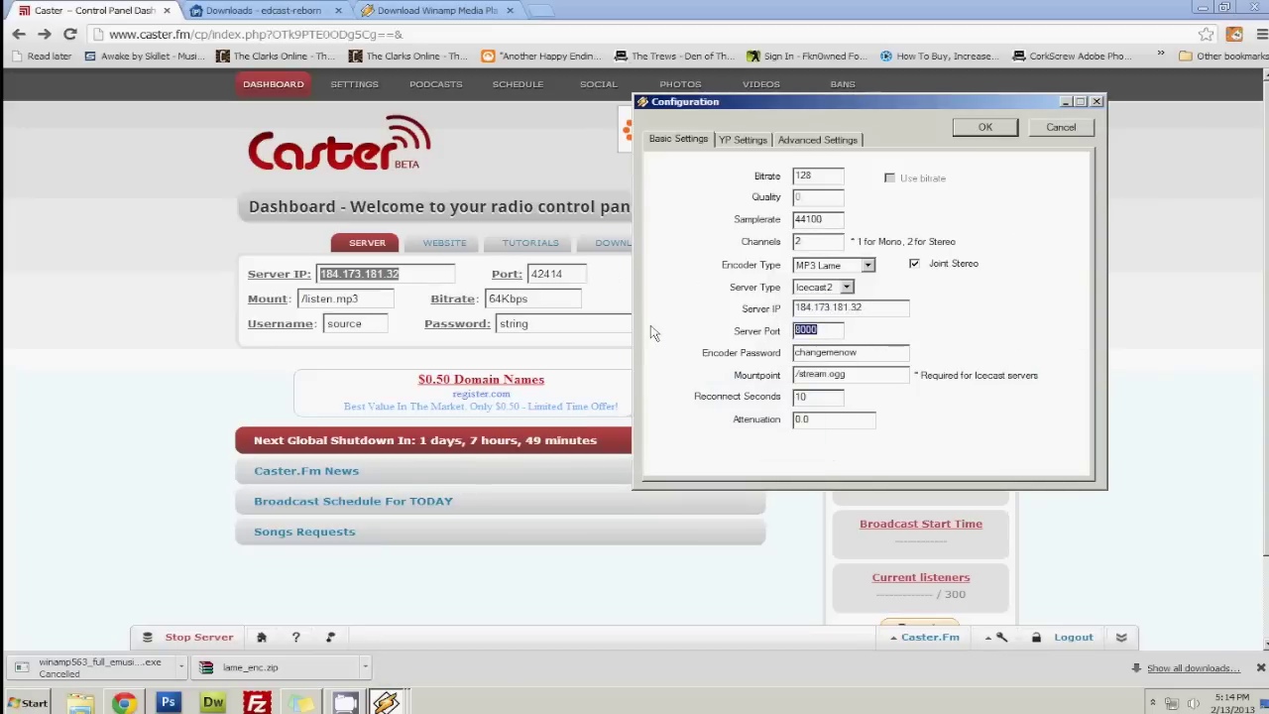
text(42414)
drag(874, 354, 745, 362)
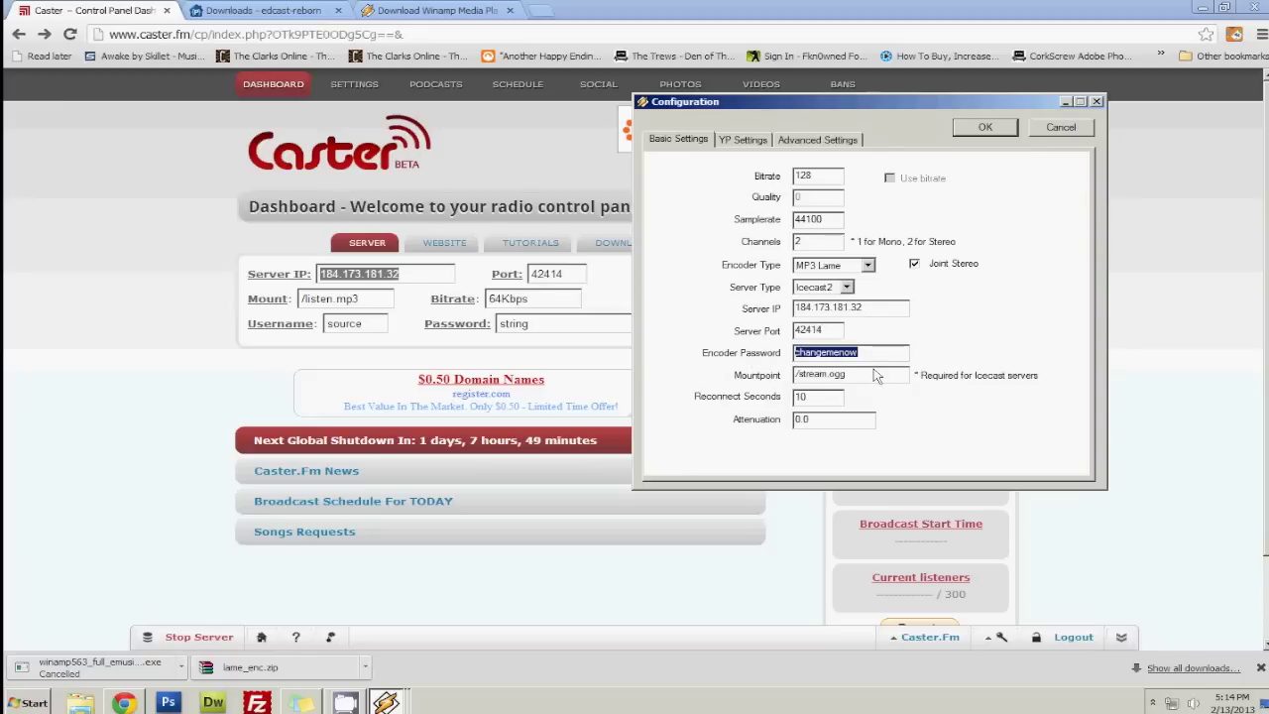
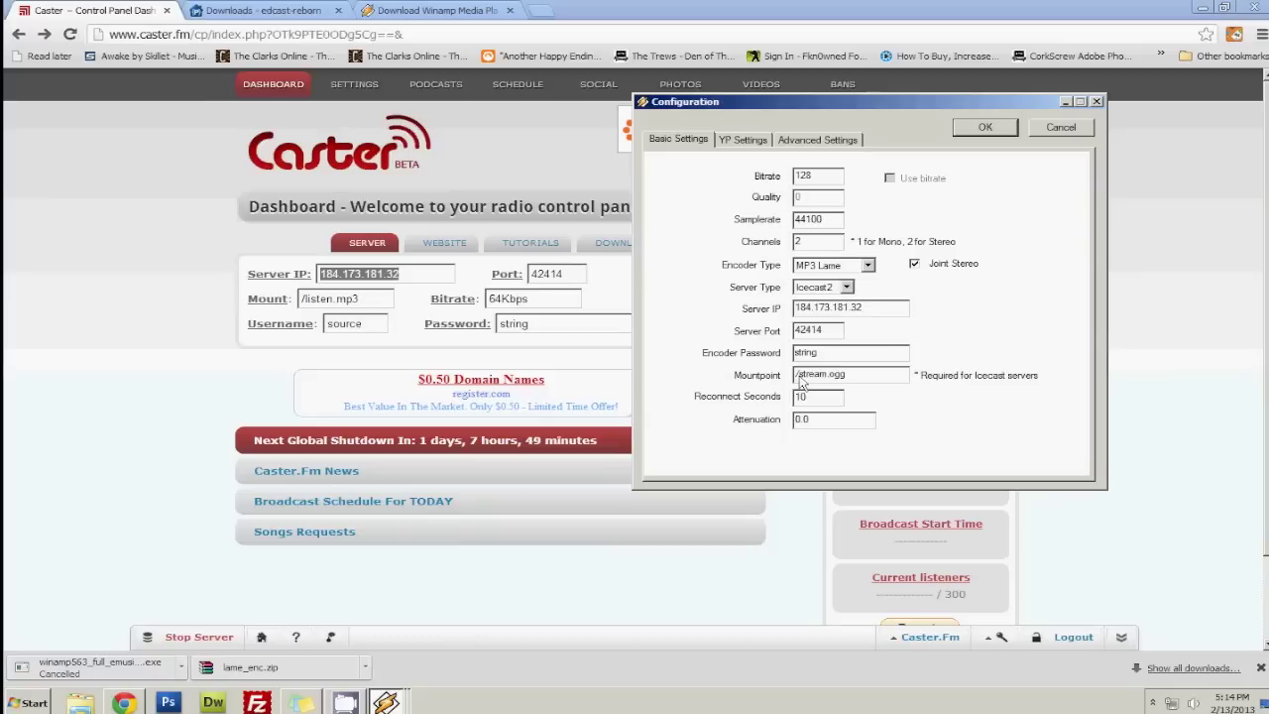
drag(800, 382, 886, 382)
text(listen.mp3)
double_click(815, 398)
text(5)
click(750, 140)
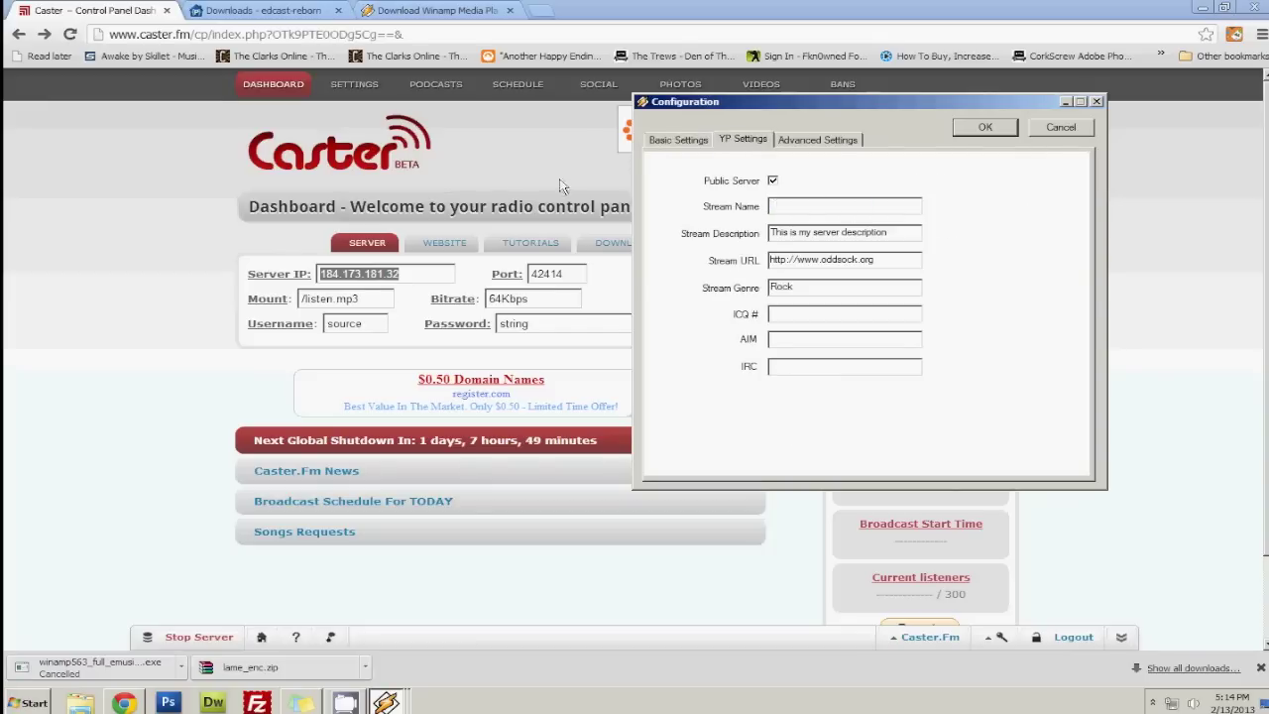
Edit the YP Settings fields, clearing the Stream URL and Stream Genre.
drag(871, 206, 765, 206)
text(String Tutorials Radio)
drag(895, 236, 506, 253)
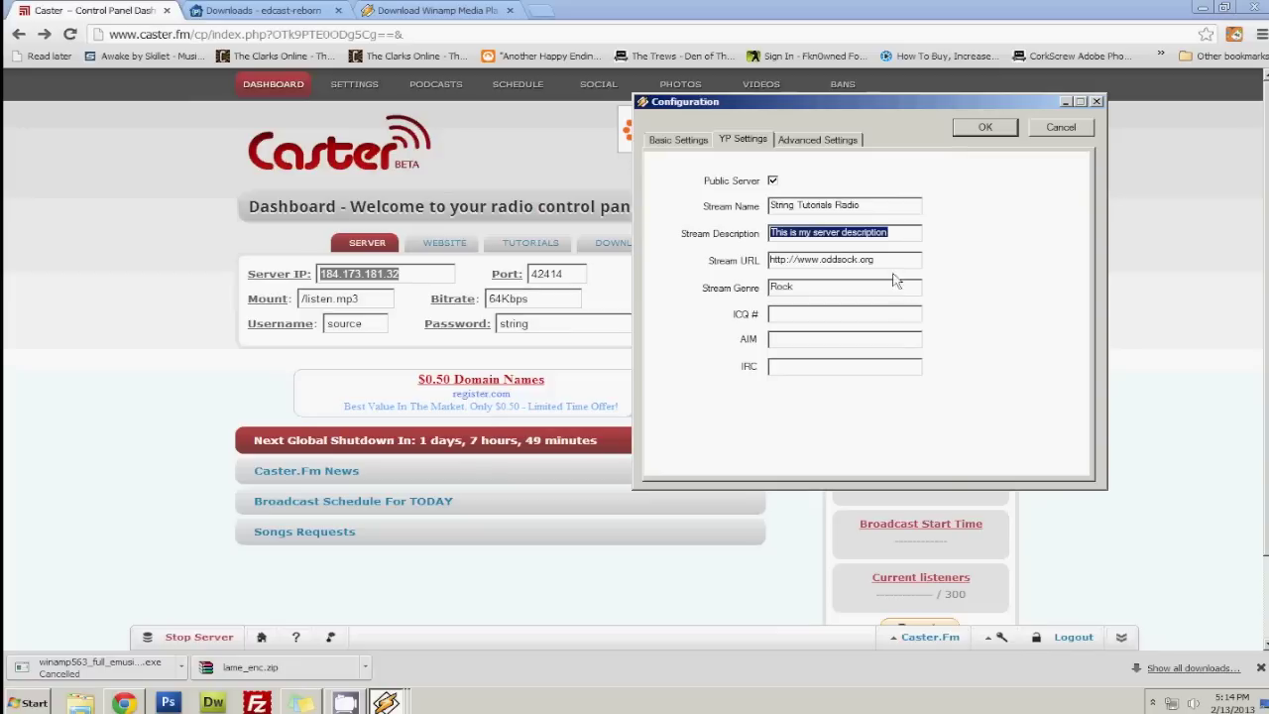
drag(876, 260, 573, 276)
key(BackSpace)
key(Tab)
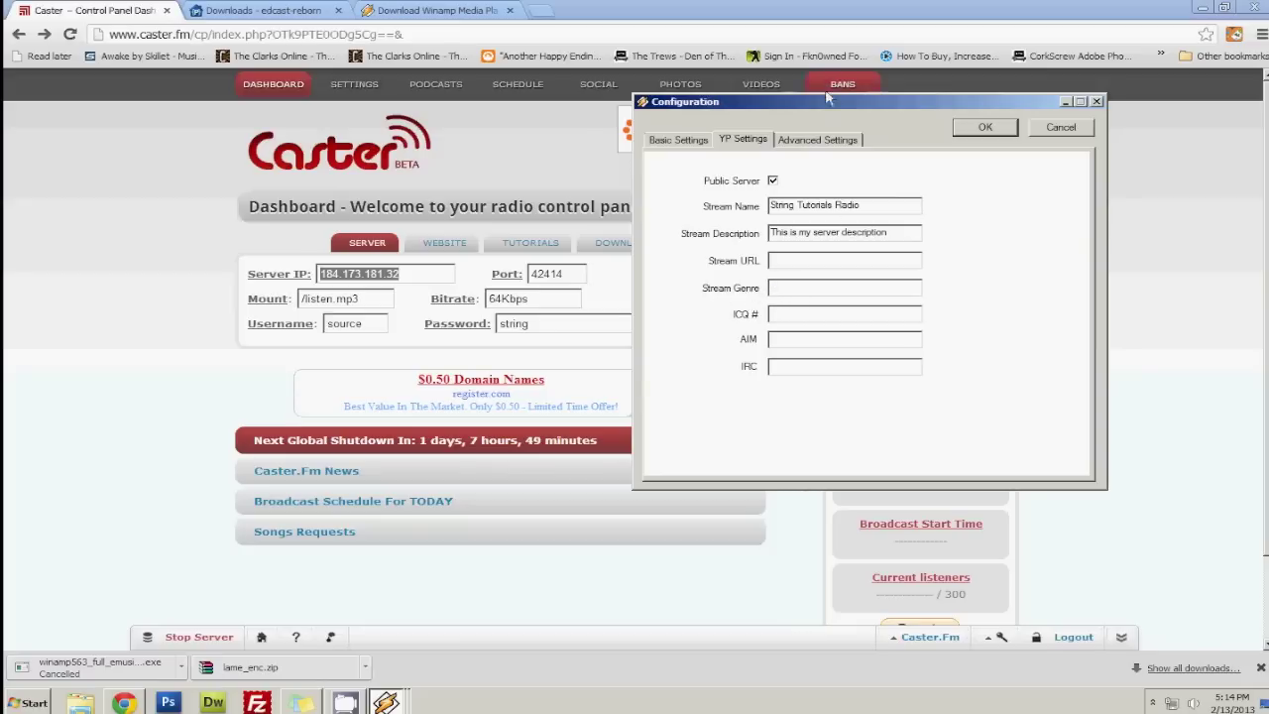
Review the Advanced and Basic settings tabs, then save the 128kbps MP3 encoder.
click(824, 141)
click(670, 139)
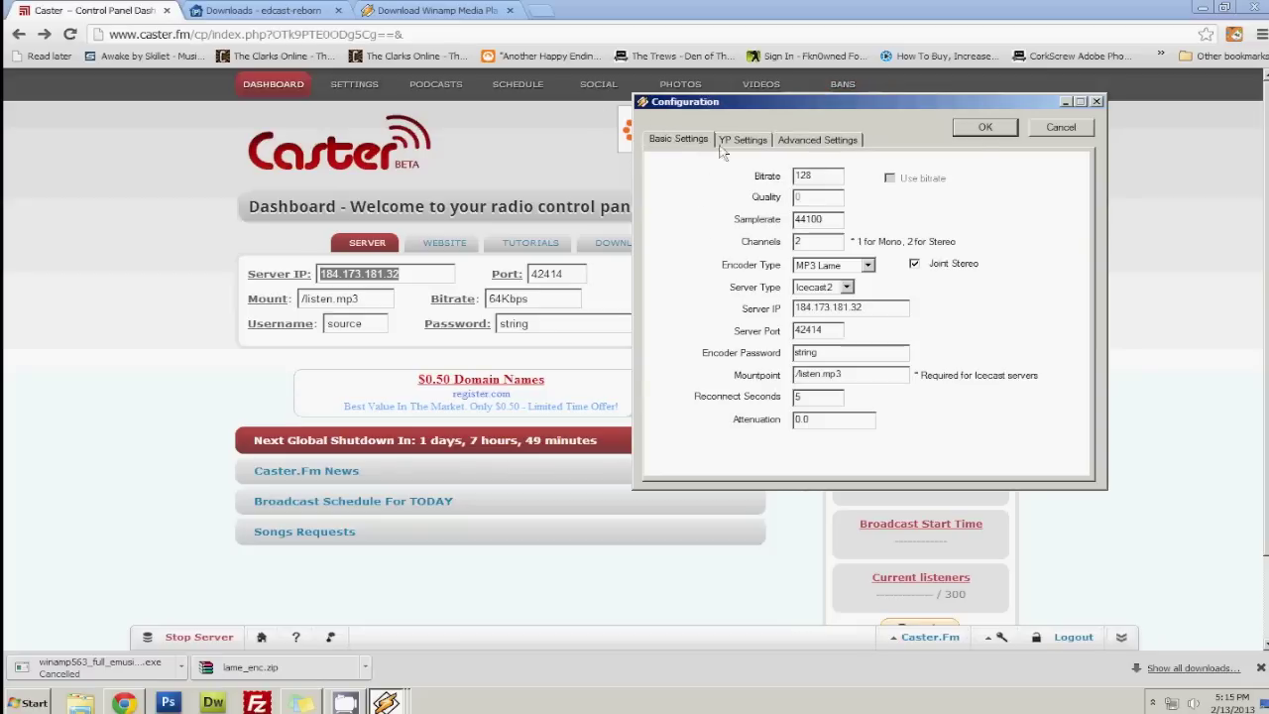
click(986, 127)
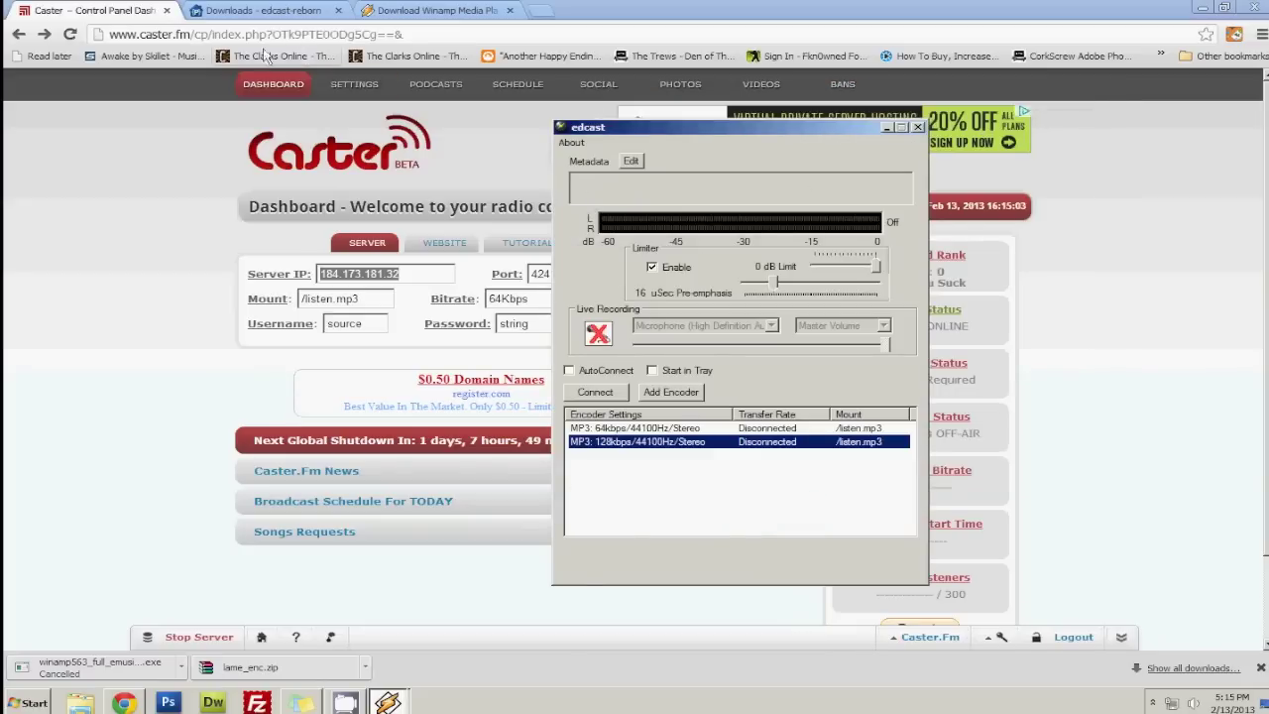
Refresh the Caster.fm dashboard, then connect the 128kbps encoder in edcast, reconnecting once.
click(69, 34)
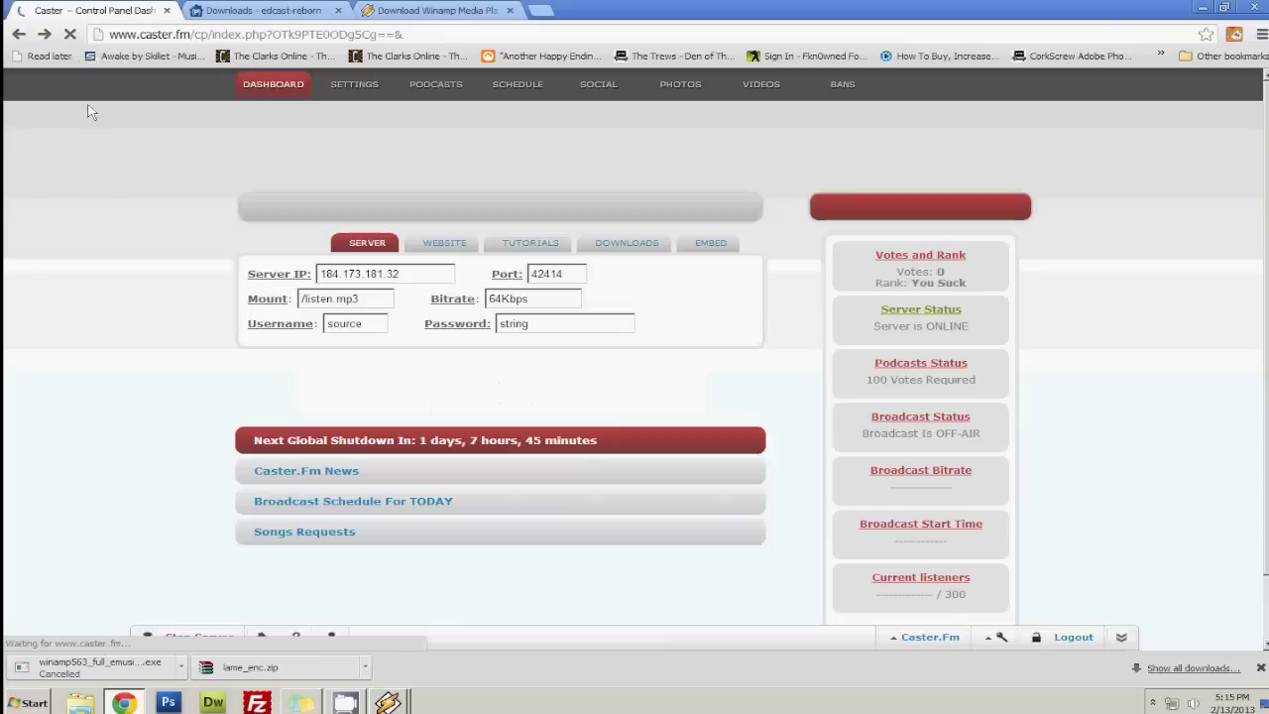
mouse_move(390, 694)
click(374, 669)
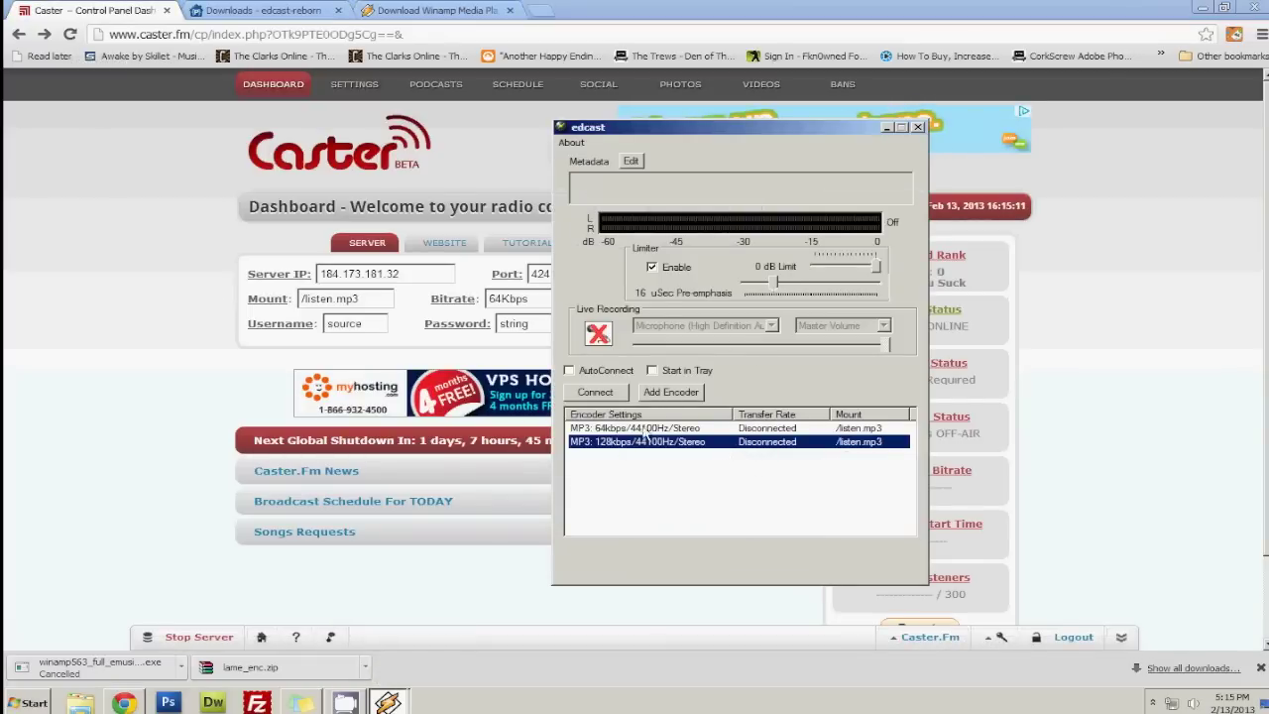
click(595, 393)
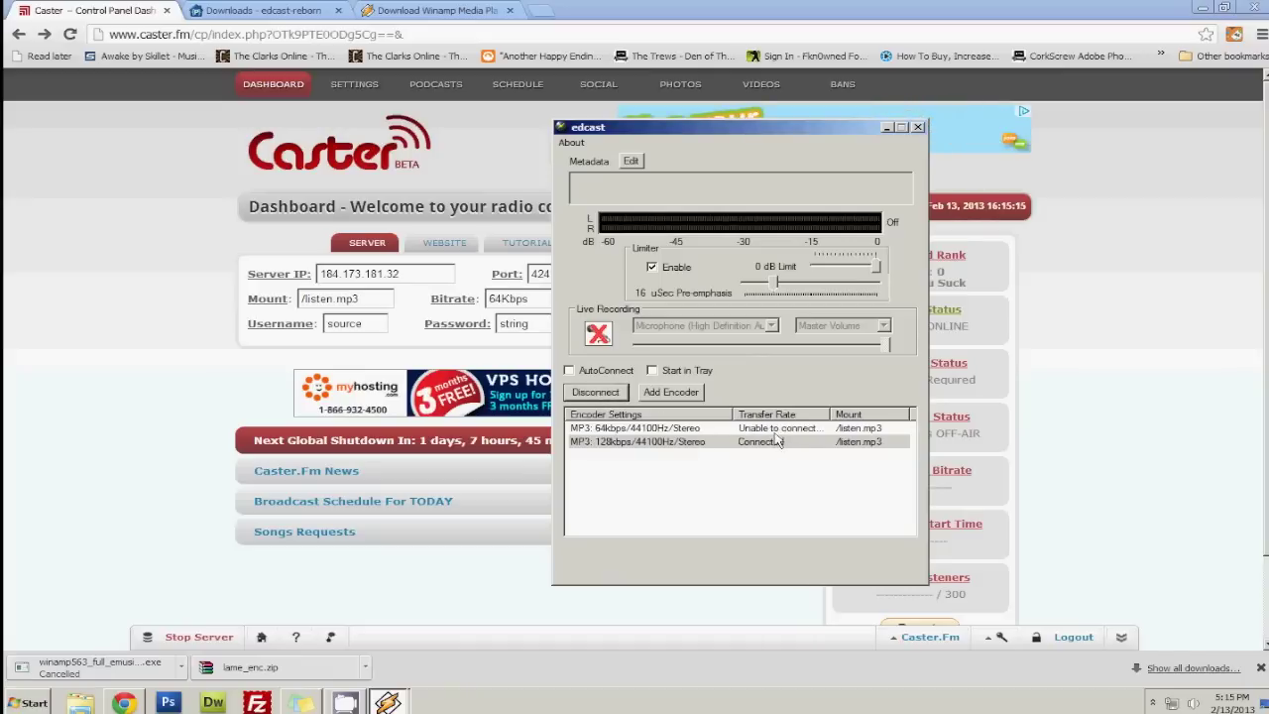
click(596, 393)
click(604, 392)
click(187, 347)
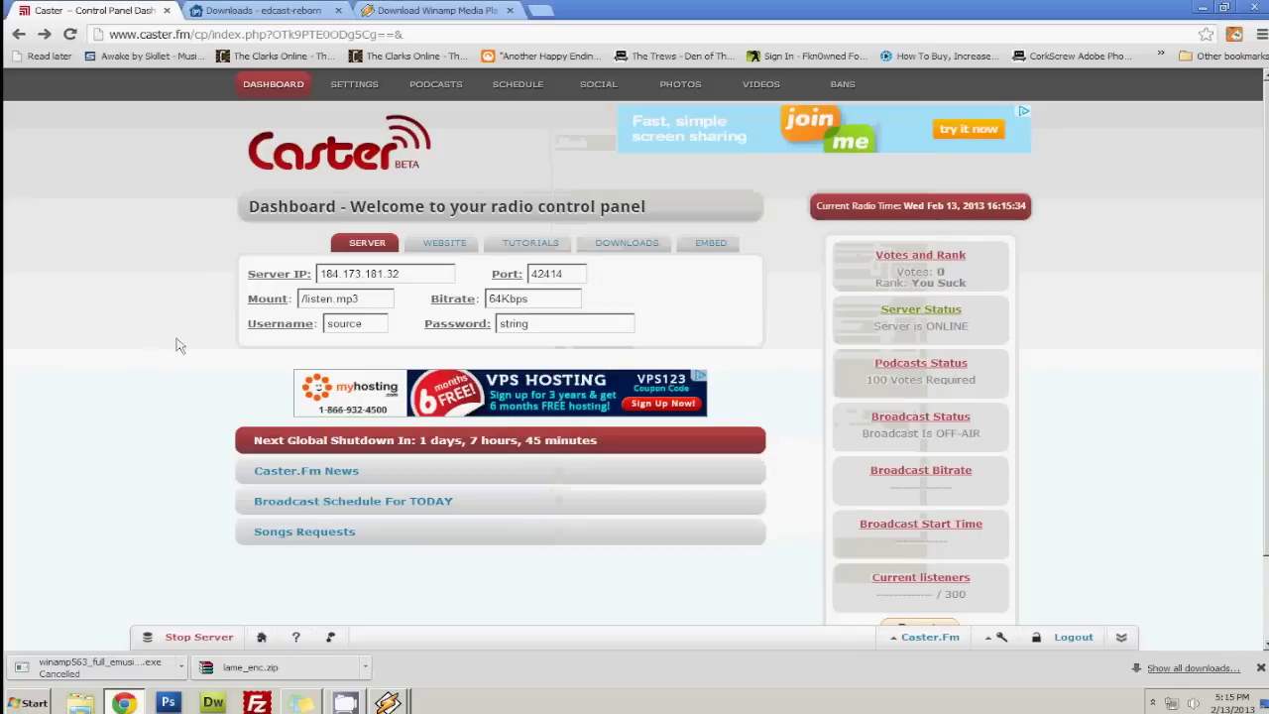
Navigate the Winamp download tab to the station's rdio.fm address.
click(465, 11)
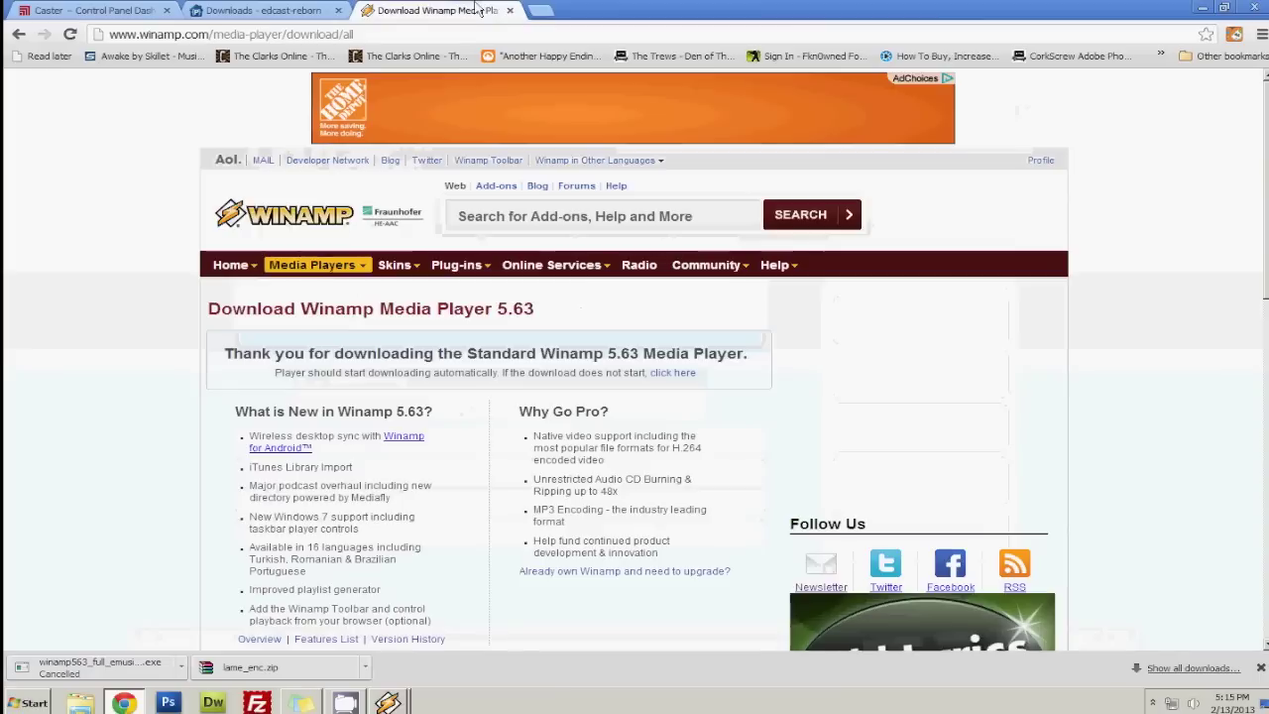
text(styr)
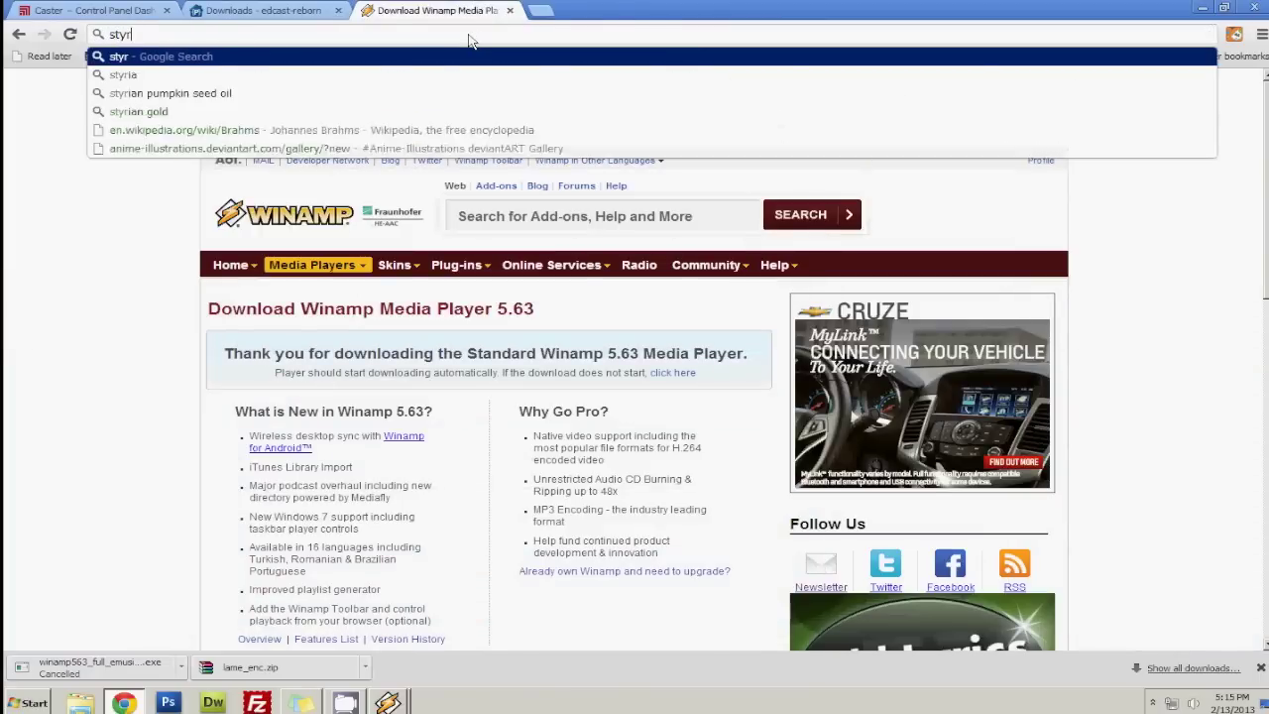
key(BackSpace)
key(BackSpace)
text(ringtutoria)
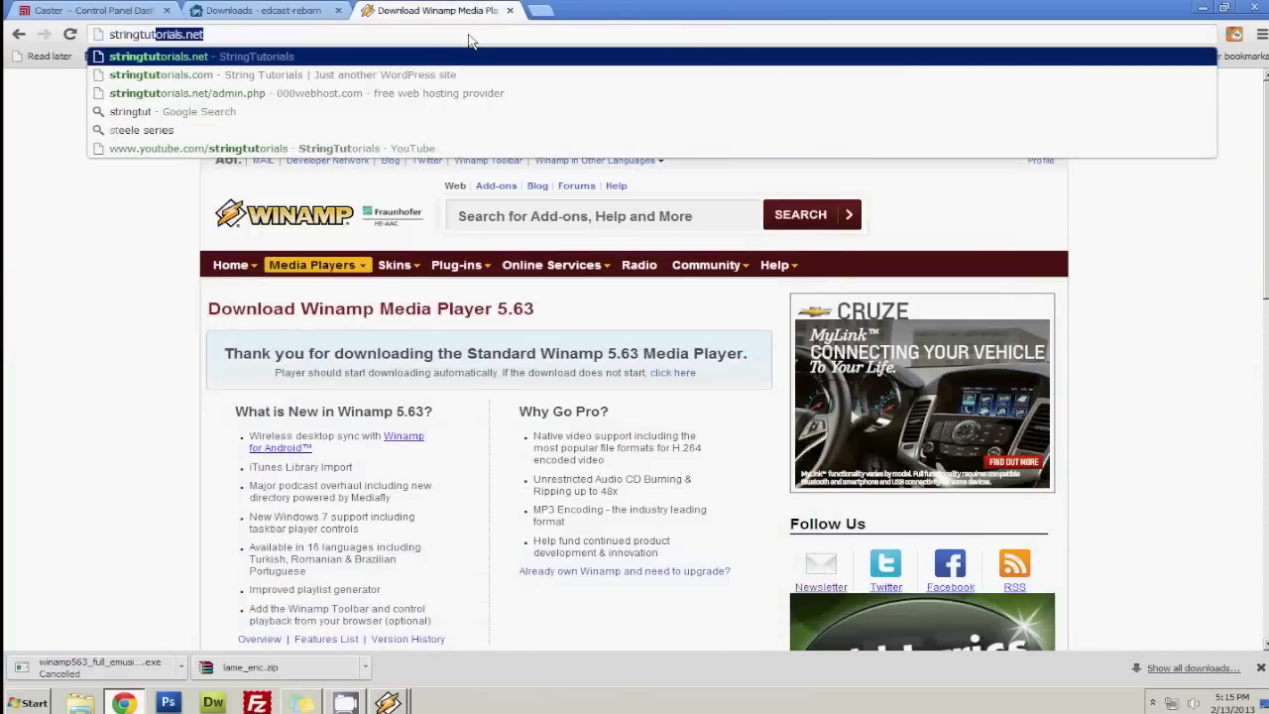
text(ls.rdio)
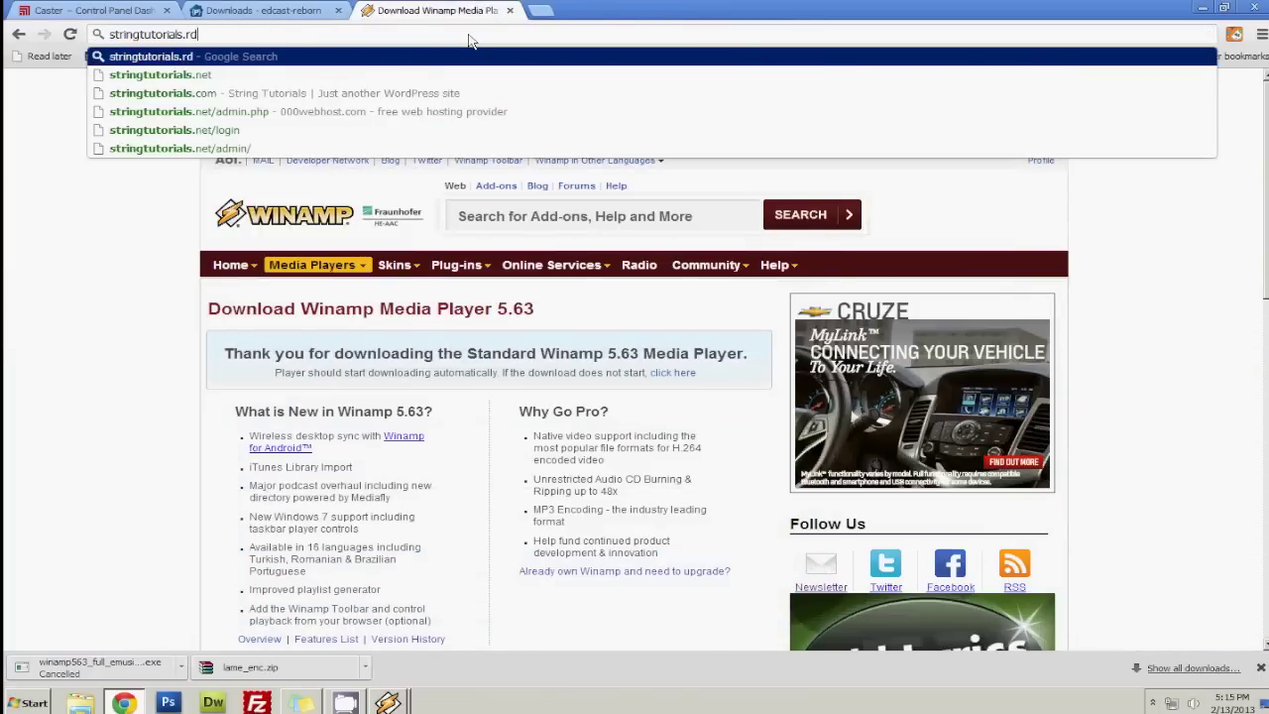
text(.fm)
key(Return)
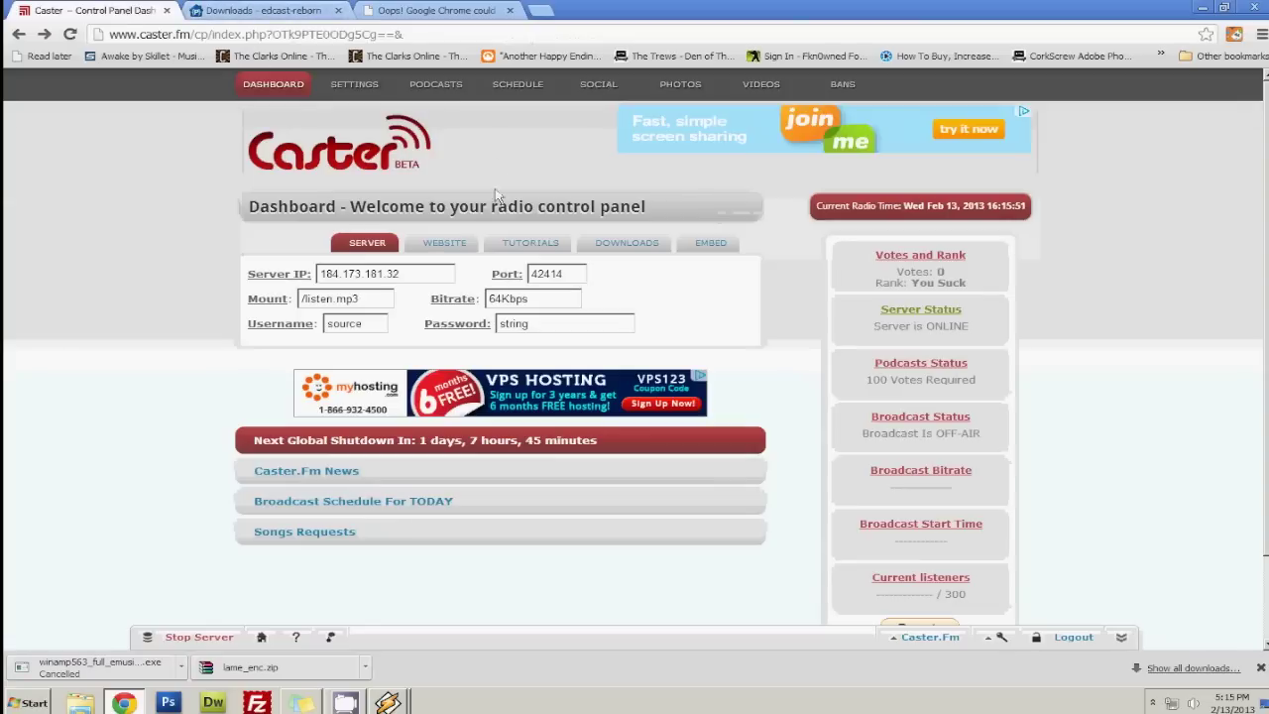
Copy the station's website address from the dashboard and open it in the third tab.
click(452, 244)
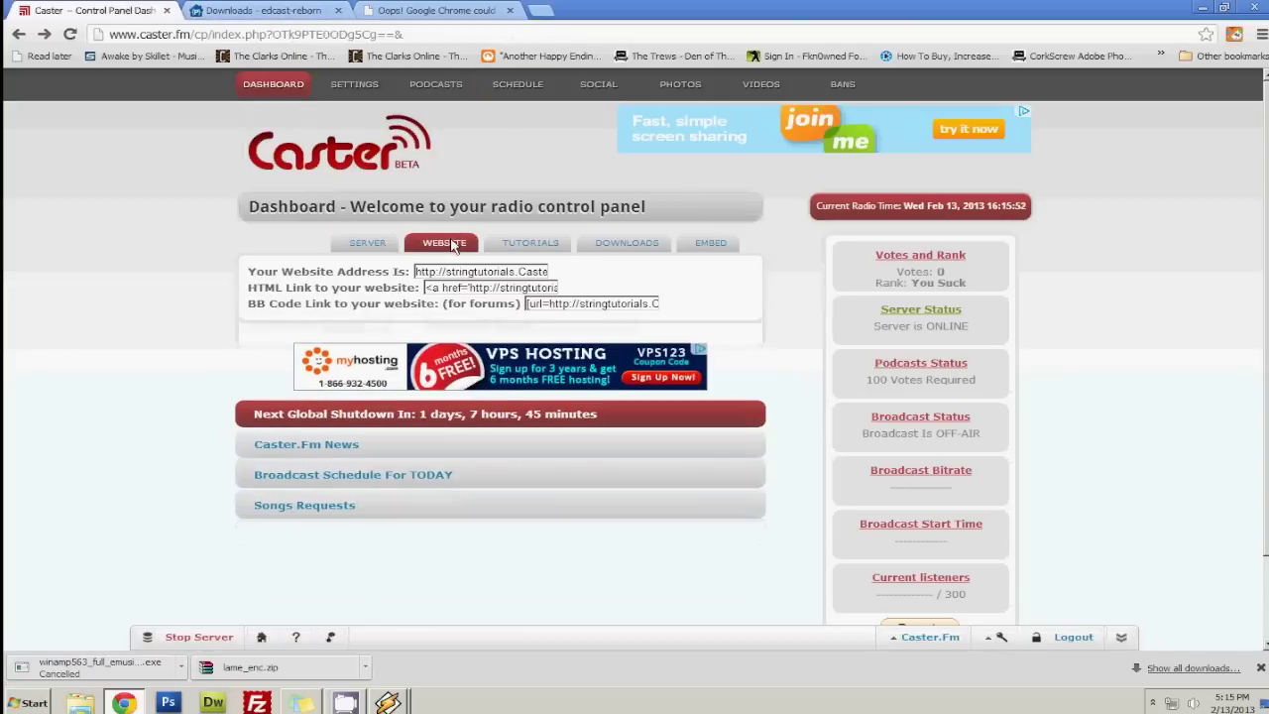
click(500, 280)
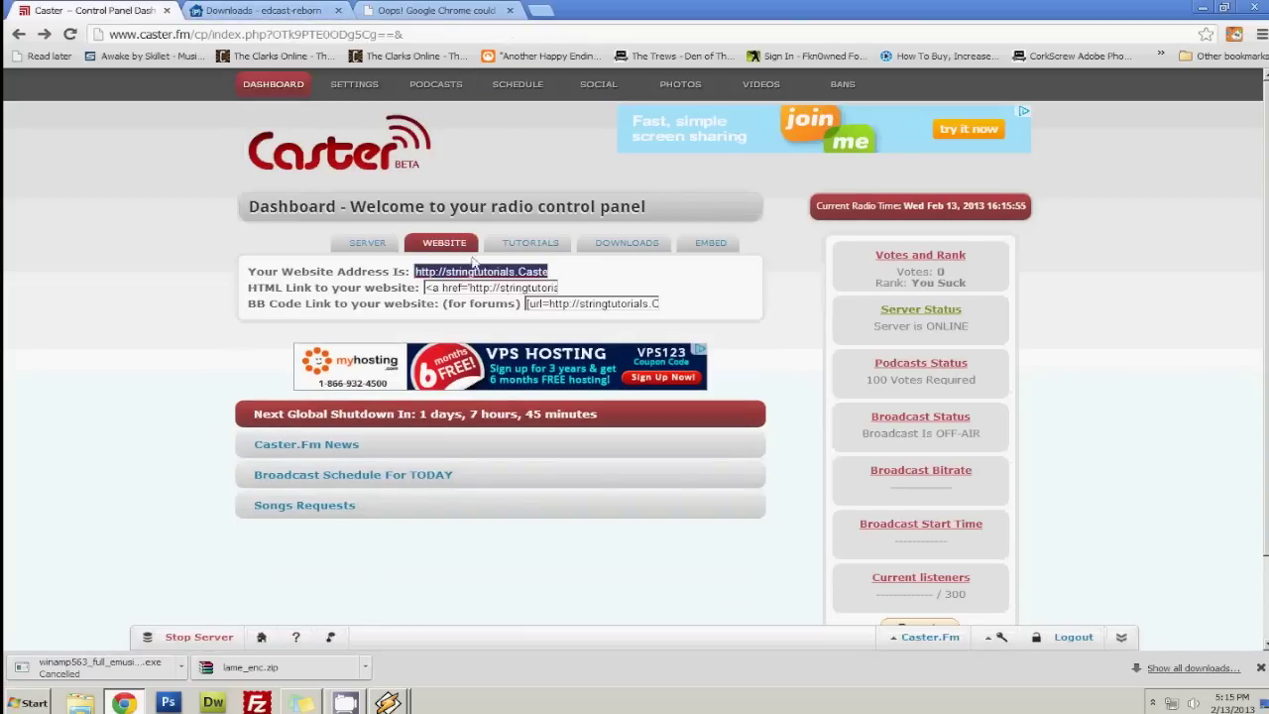
click(482, 8)
click(477, 37)
text(http://stringtutorials.caster.fm/)
key(Return)
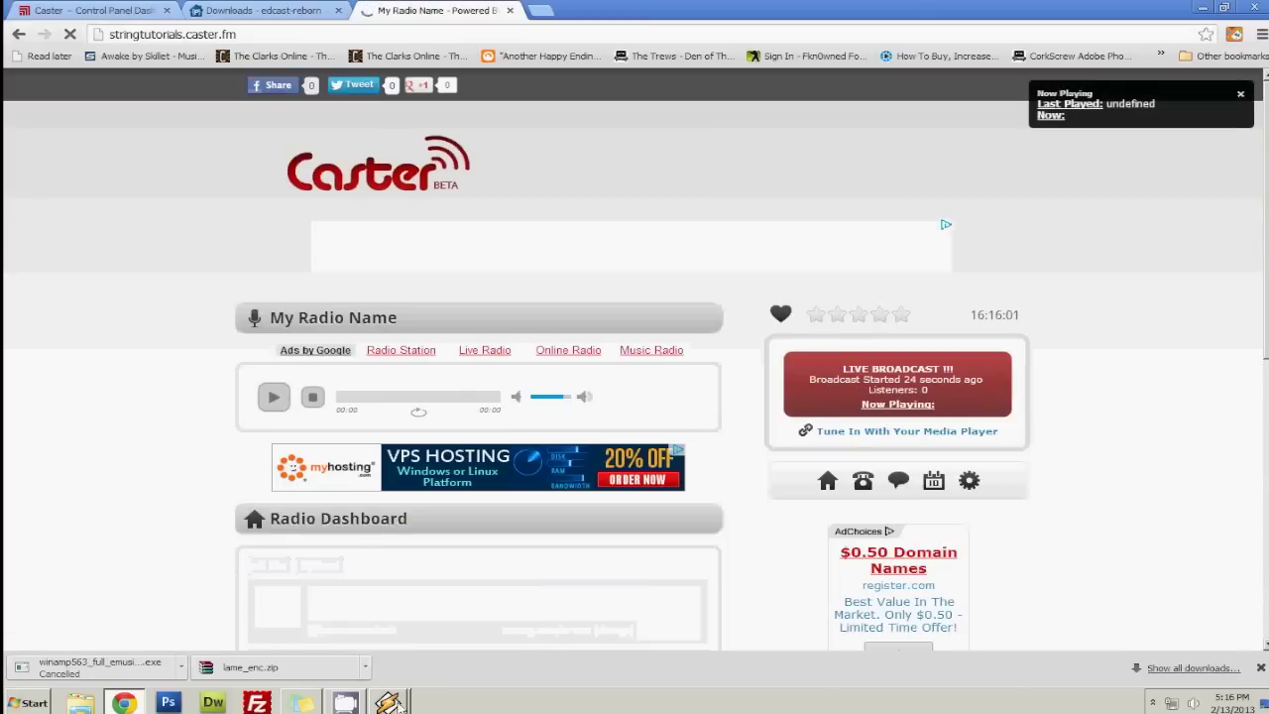
Show Winamp's Media Library audio filtered to the Blues genre.
mouse_move(390, 702)
click(368, 640)
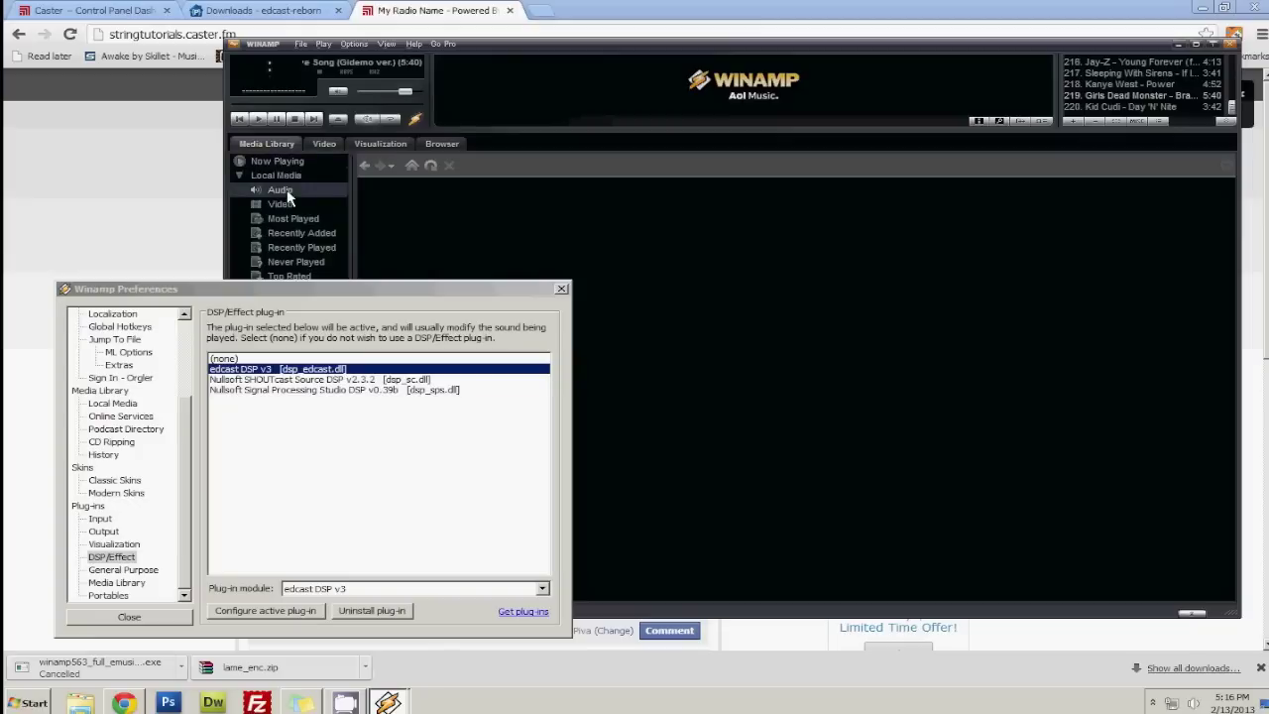
click(283, 192)
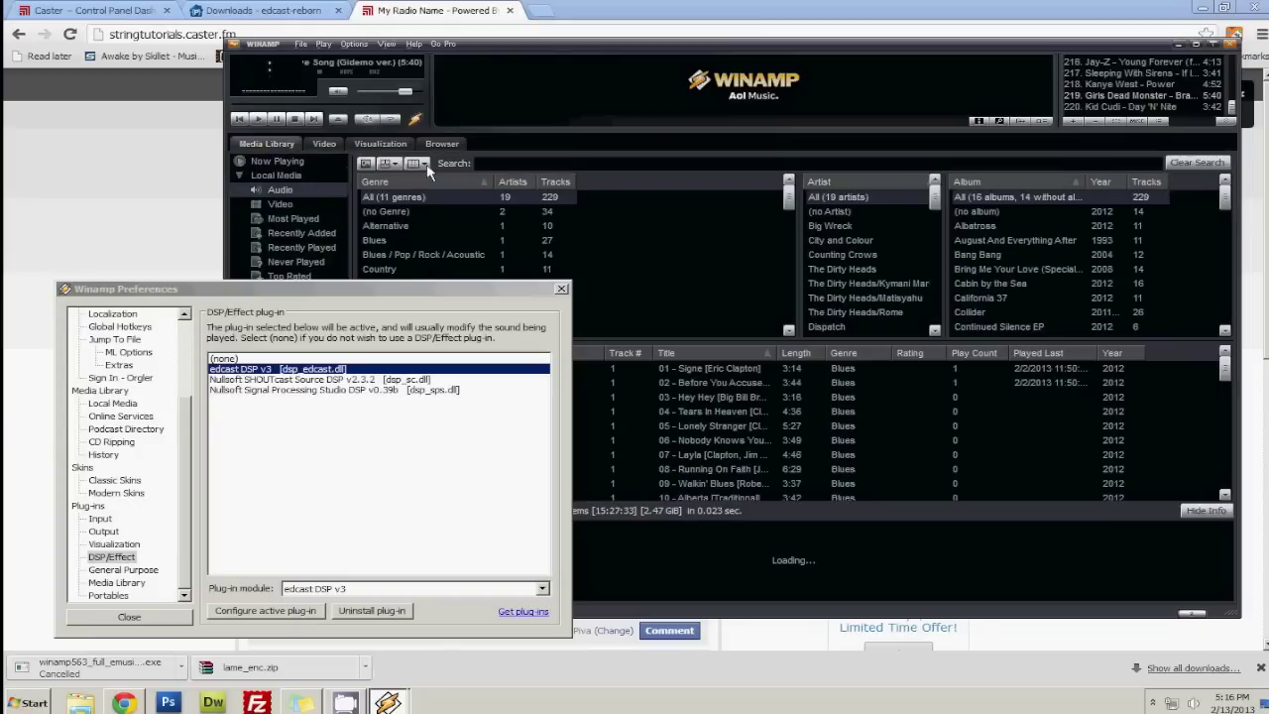
click(397, 241)
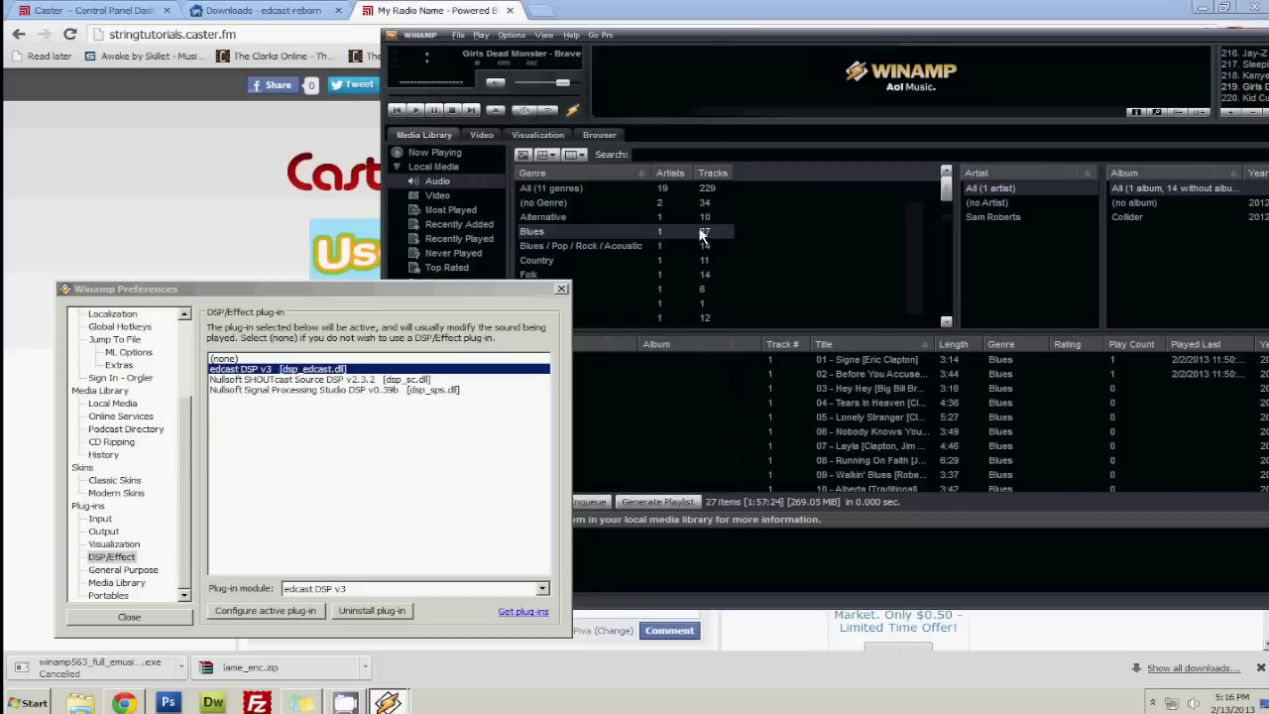
Close Preferences, play 01 - Signe [Eric Clapton], check the station page, then pause.
click(561, 288)
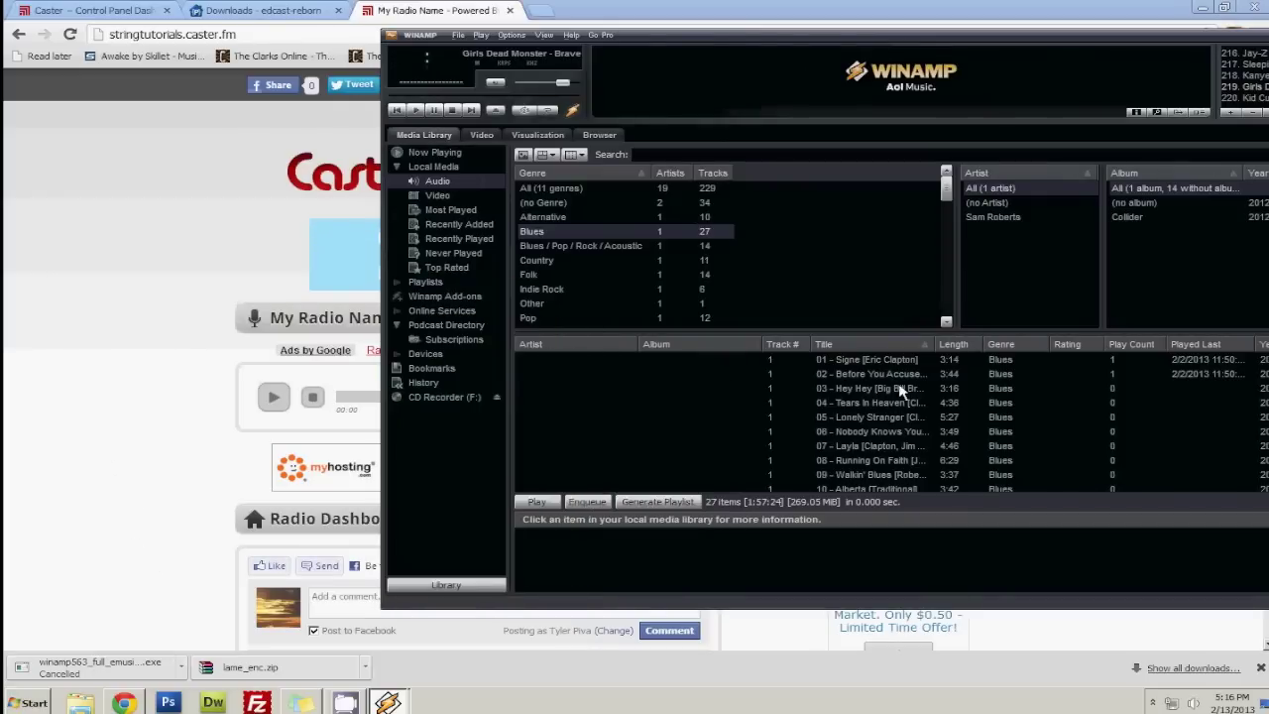
double_click(852, 360)
click(95, 413)
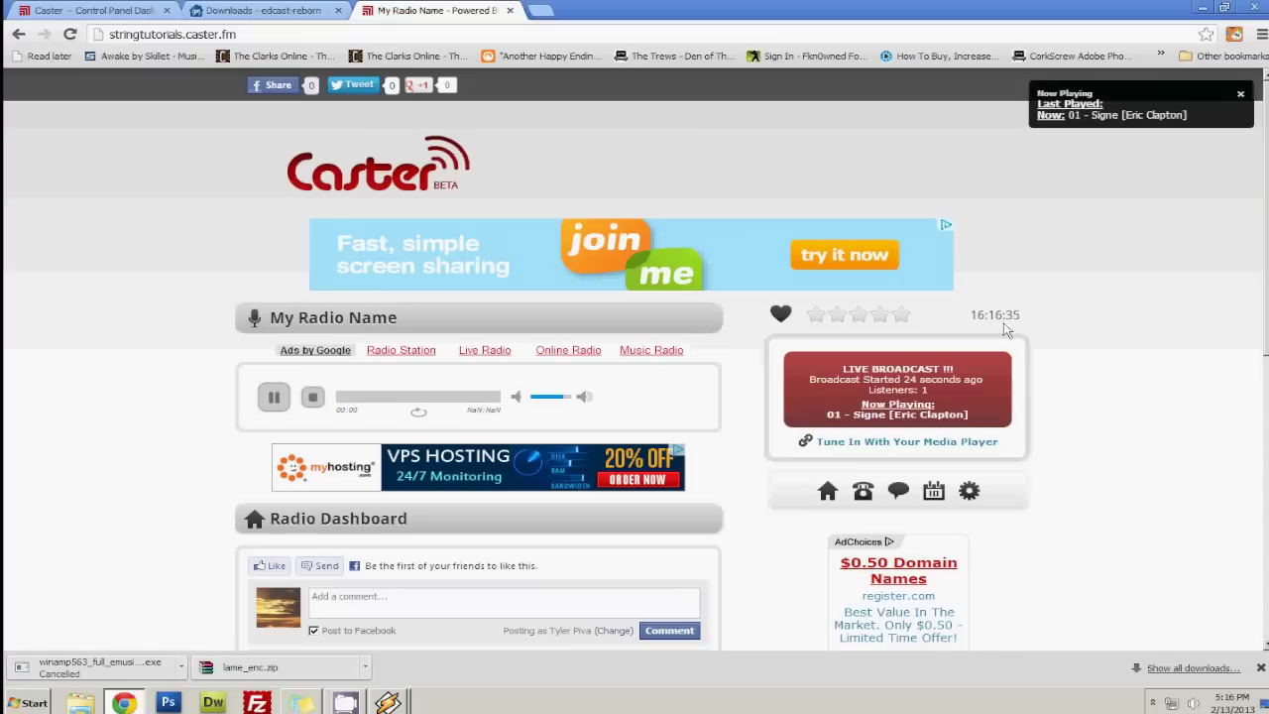
click(392, 672)
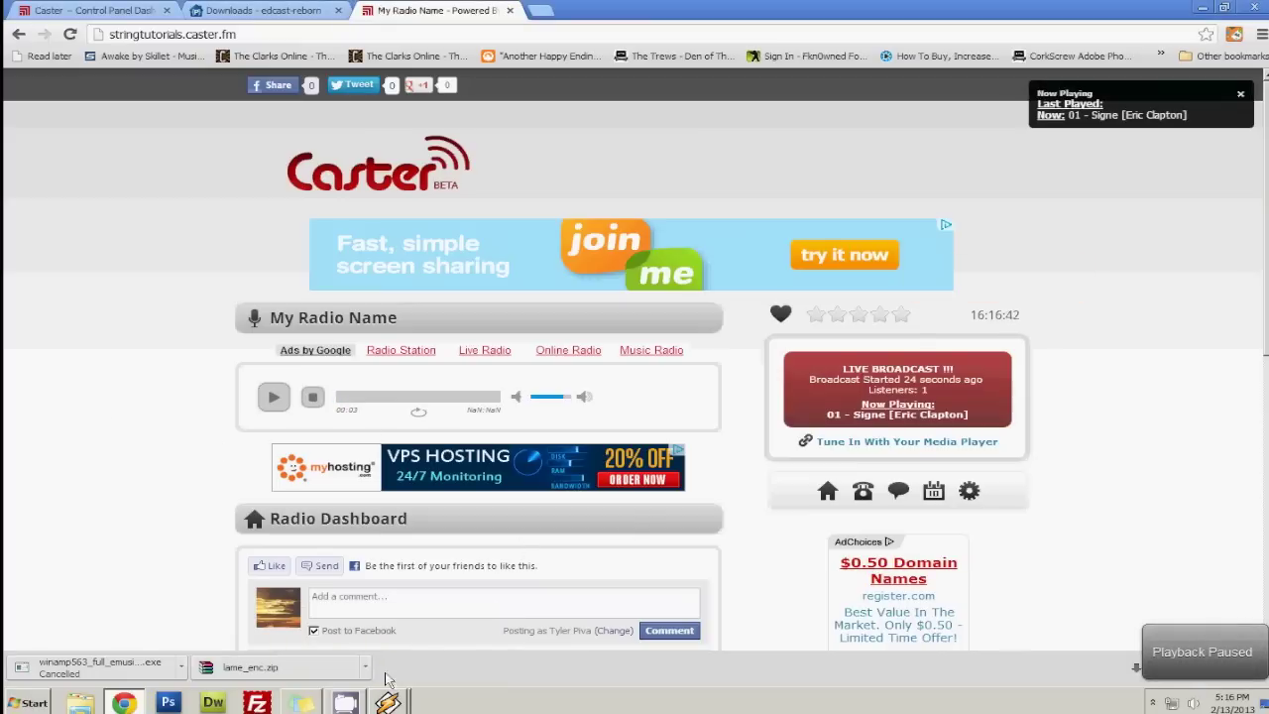